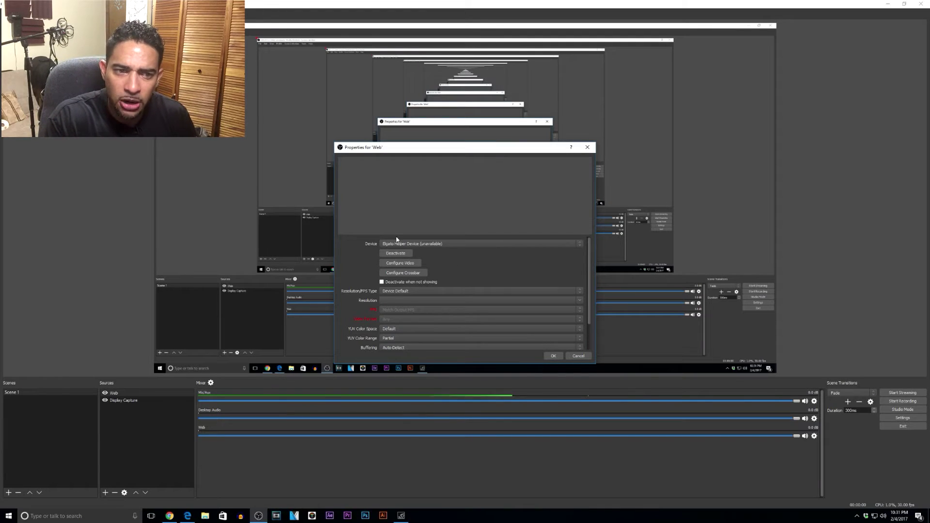
Step: Set the Web source's device to Logitech HD Pro Webcam C920, then view and save the webcam's advanced image settings
{"action": "left_click", "coordinate": [399, 245]}
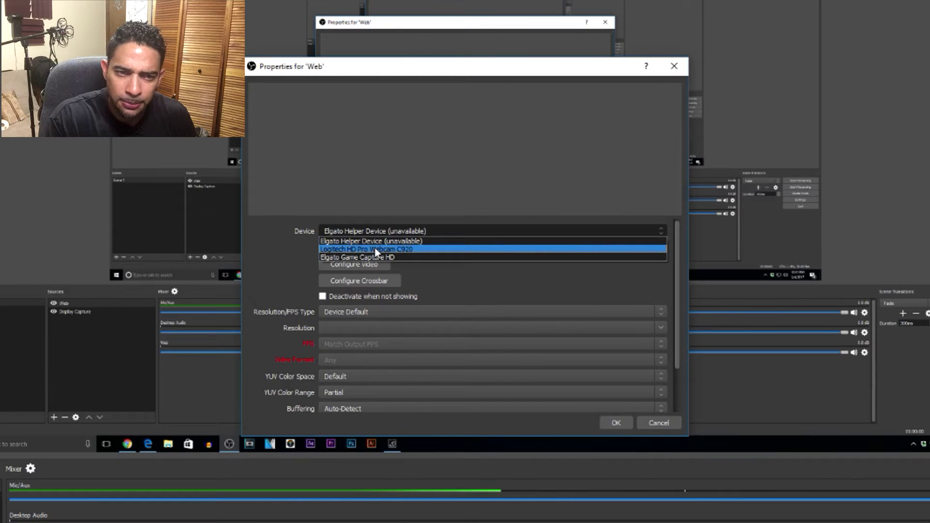
{"action": "left_click", "coordinate": [413, 254]}
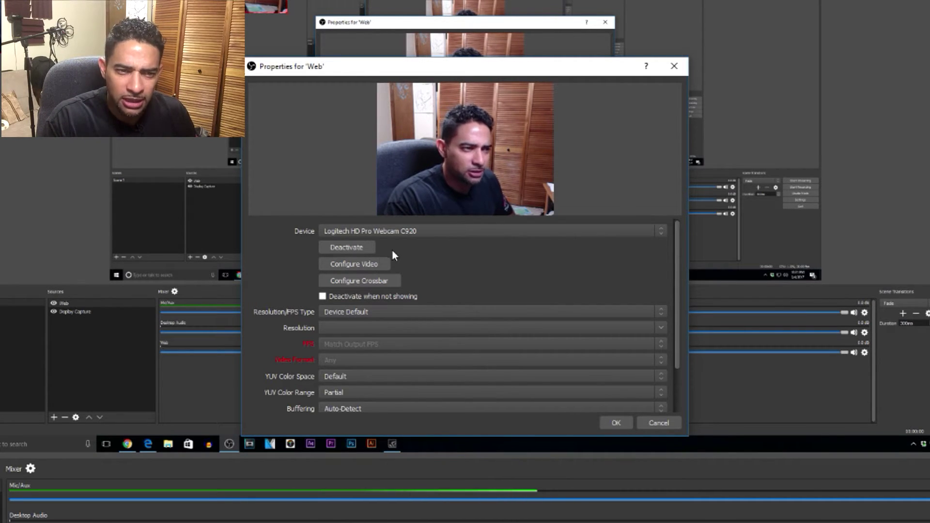
{"action": "left_click", "coordinate": [353, 265]}
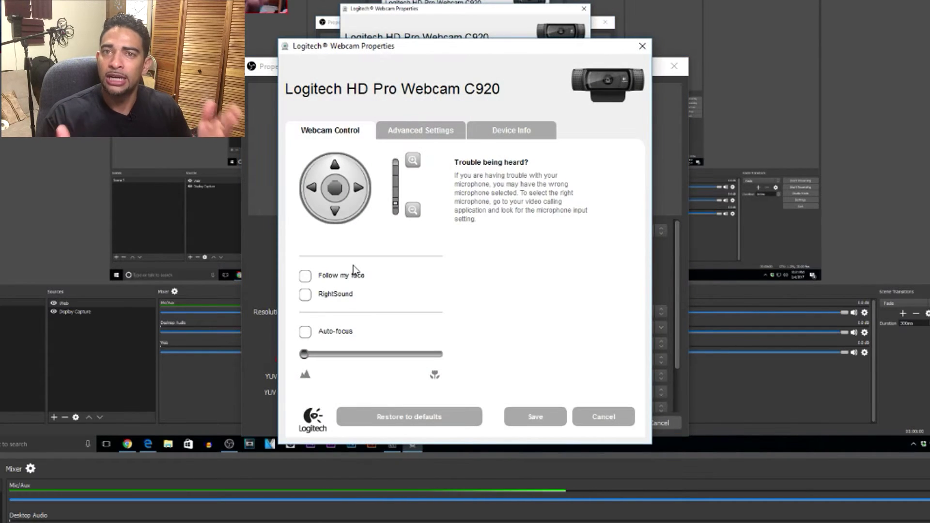
{"action": "left_click", "coordinate": [405, 133]}
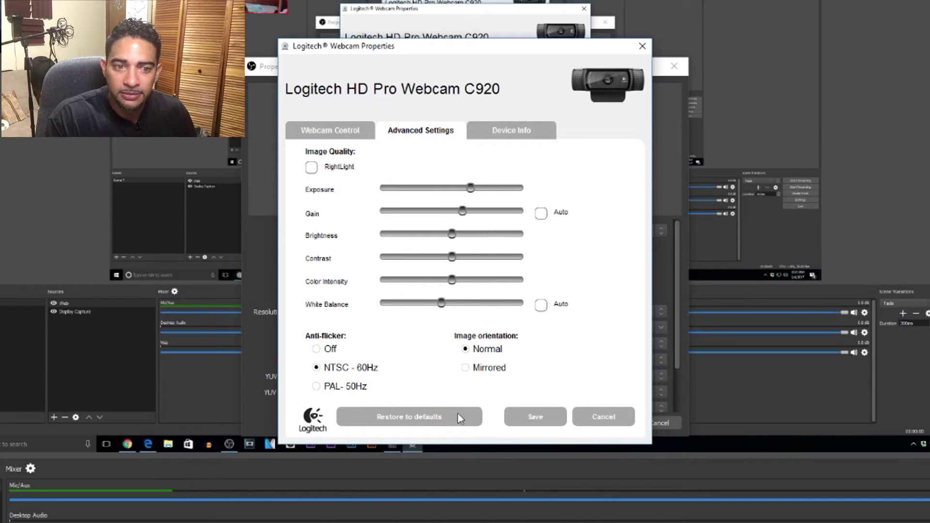
{"action": "left_click", "coordinate": [528, 414]}
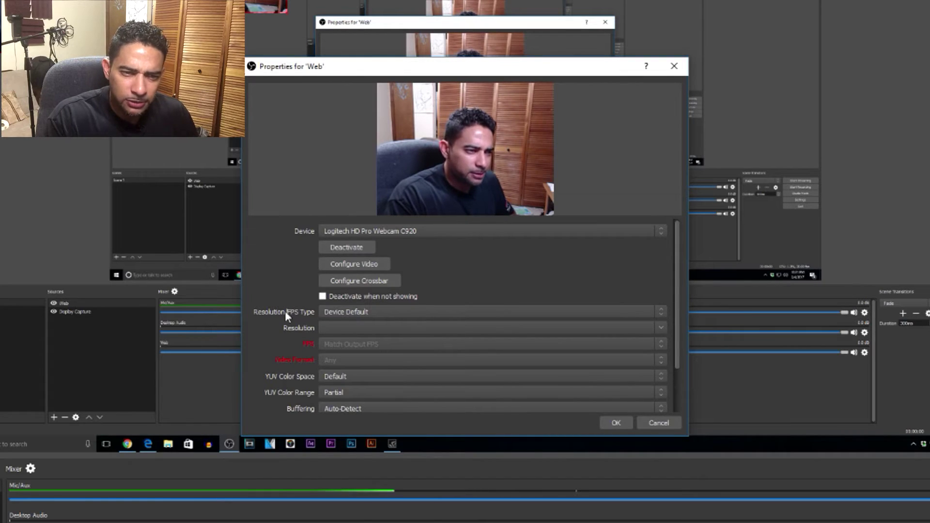
Step: Set the webcam's Resolution/FPS Type to Custom and its resolution to 1920x1080
{"action": "left_click", "coordinate": [360, 311]}
{"action": "left_click", "coordinate": [338, 325]}
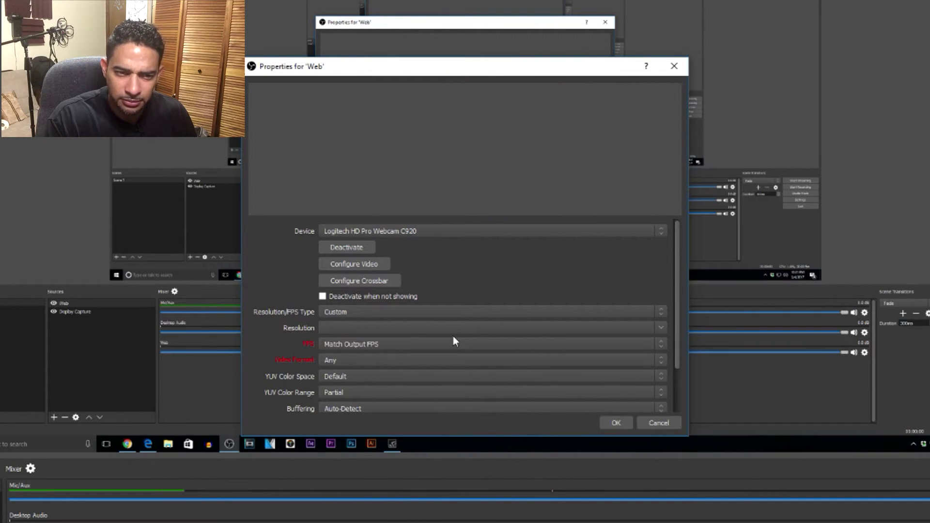
{"action": "left_click", "coordinate": [660, 328]}
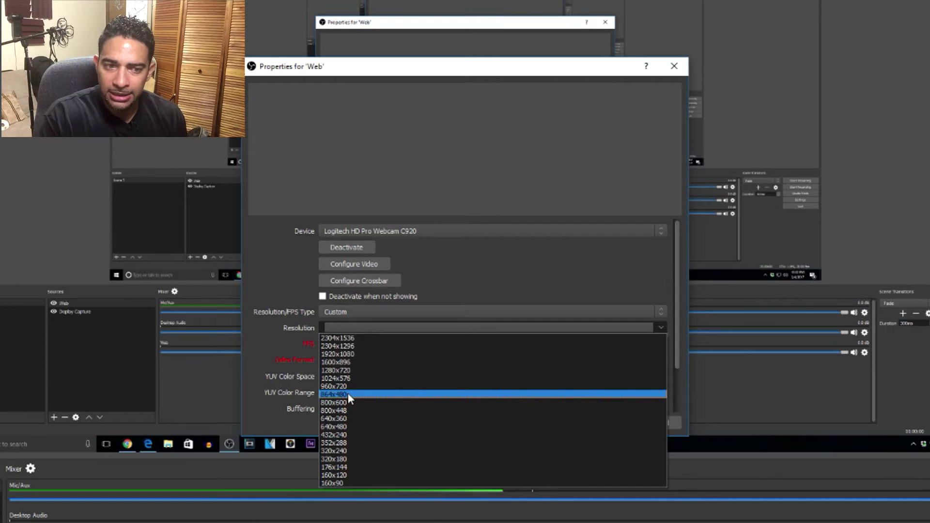
{"action": "left_click", "coordinate": [347, 353]}
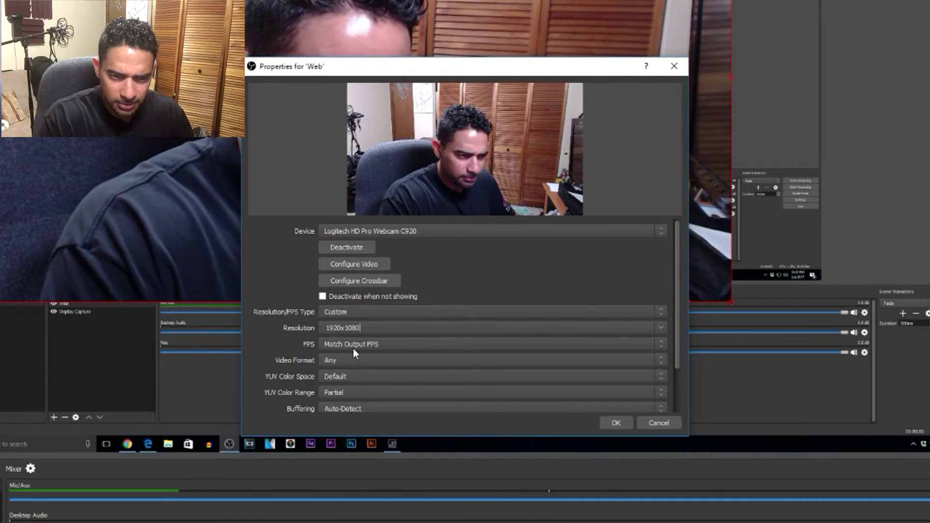
Step: Check the video format and the Full option of the YUV color range, and accept the Web source's properties
{"action": "left_click", "coordinate": [333, 360]}
{"action": "left_click", "coordinate": [332, 359]}
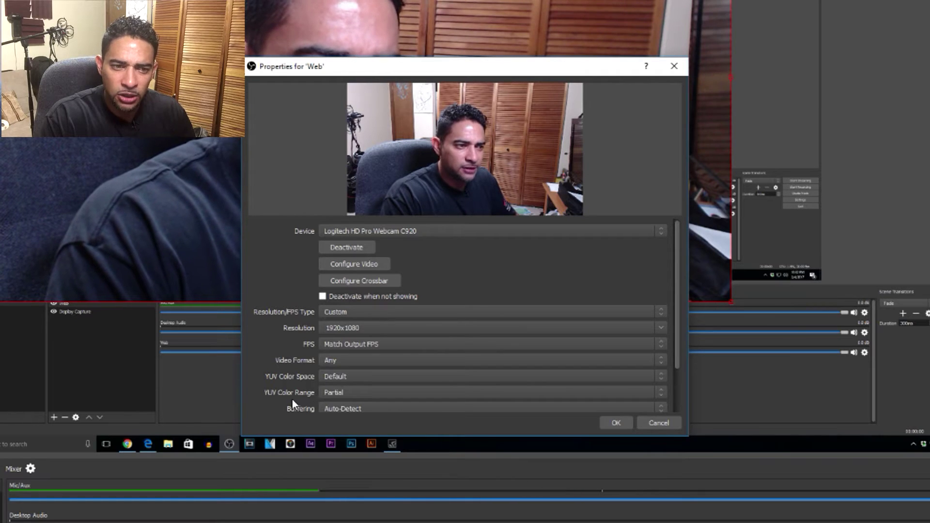
{"action": "left_click", "coordinate": [358, 394]}
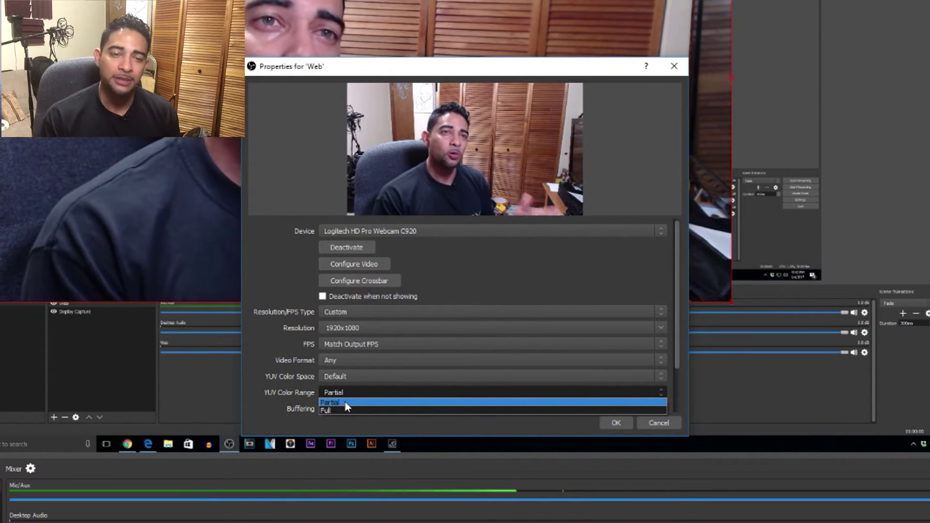
{"action": "left_click", "coordinate": [494, 412]}
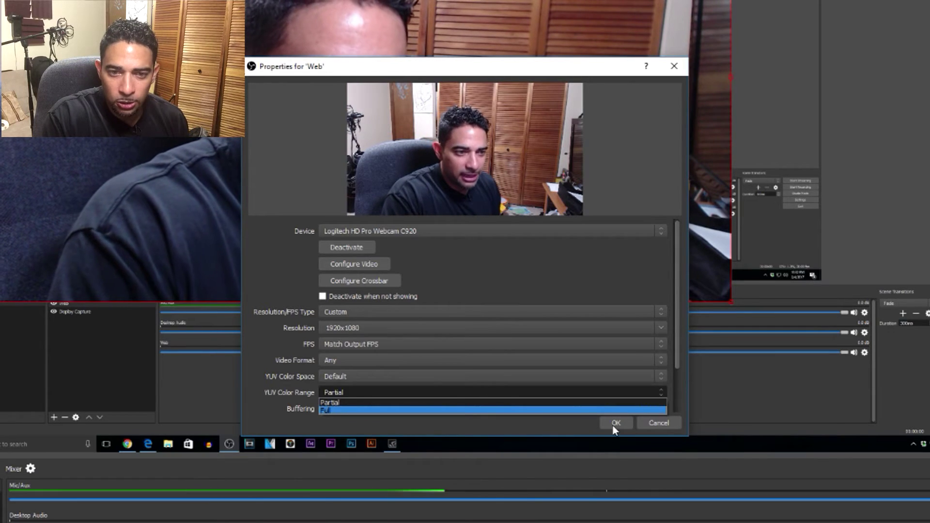
{"action": "left_click", "coordinate": [615, 424]}
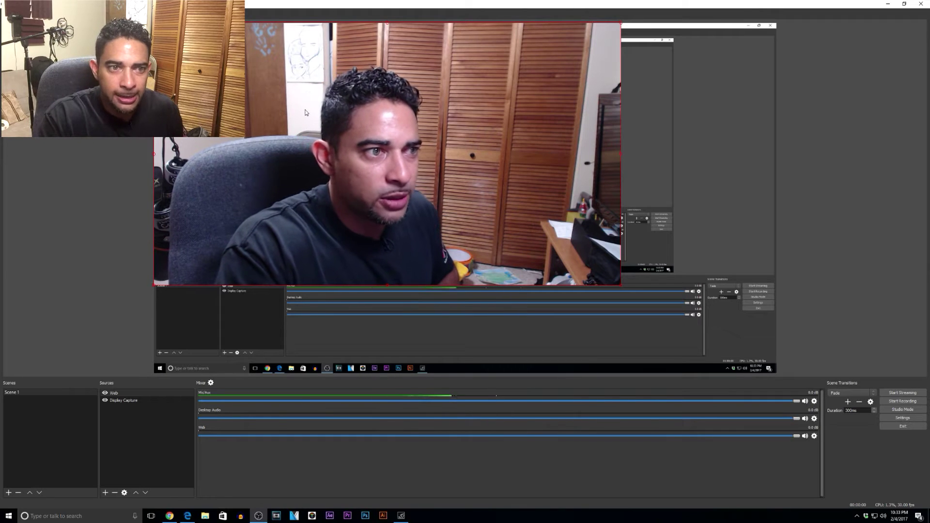
Step: Shrink the webcam picture to about a quarter of the canvas width and place it near the canvas's upper-right corner
{"action": "left_click_drag", "start_coordinate": [371, 132], "coordinate": [525, 135]}
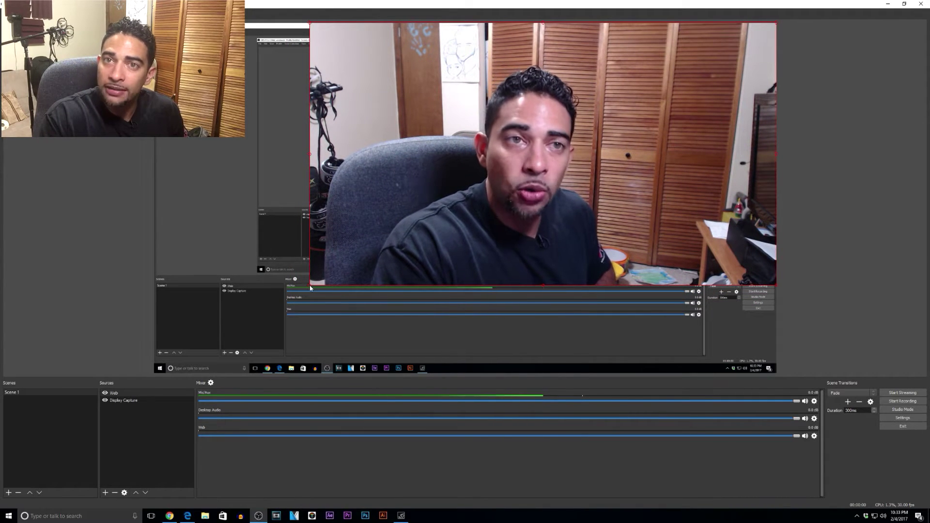
{"action": "left_click_drag", "start_coordinate": [311, 287], "coordinate": [441, 211]}
{"action": "left_click_drag", "start_coordinate": [569, 195], "coordinate": [641, 99]}
{"action": "mouse_move", "coordinate": [718, 63]}
{"action": "left_mouse_down"}
{"action": "mouse_move", "coordinate": [704, 87]}
{"action": "mouse_move", "coordinate": [719, 86]}
{"action": "mouse_move", "coordinate": [717, 74]}
{"action": "left_mouse_up"}
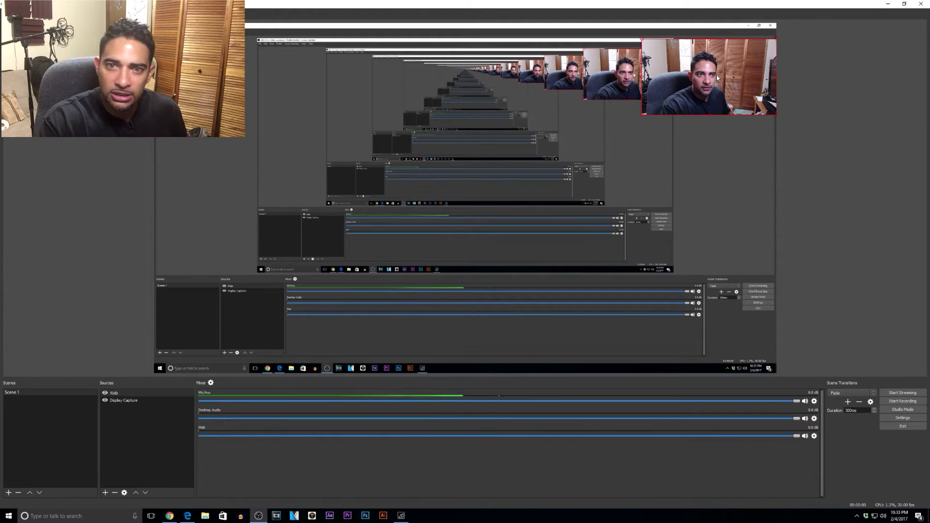
{"action": "left_click_drag", "start_coordinate": [638, 121], "coordinate": [612, 133]}
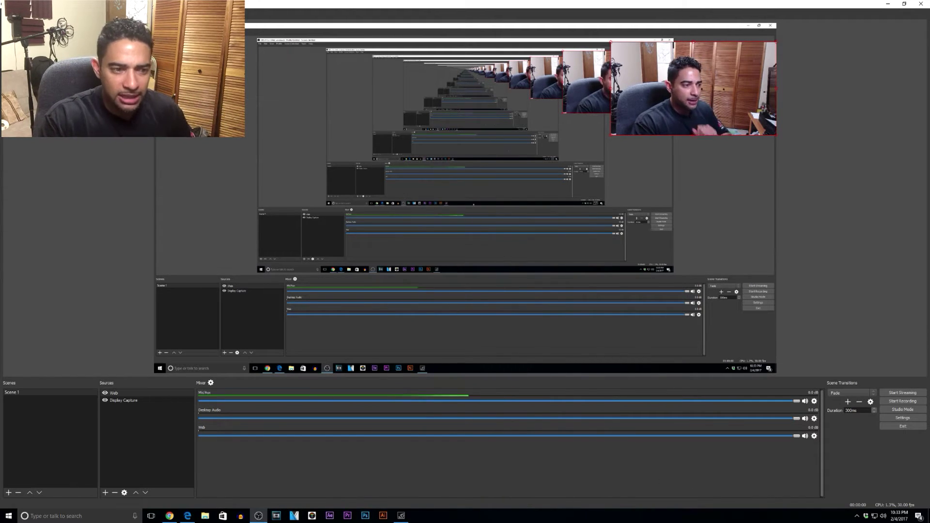
Step: Look through the Web source's properties from its mixer options and close them
{"action": "left_click", "coordinate": [121, 393]}
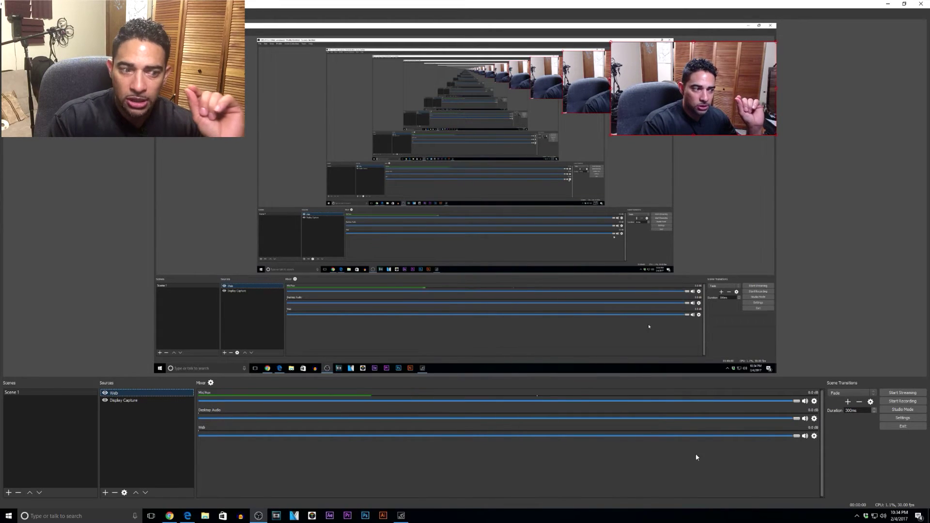
{"action": "left_click", "coordinate": [814, 436]}
{"action": "left_click", "coordinate": [832, 449]}
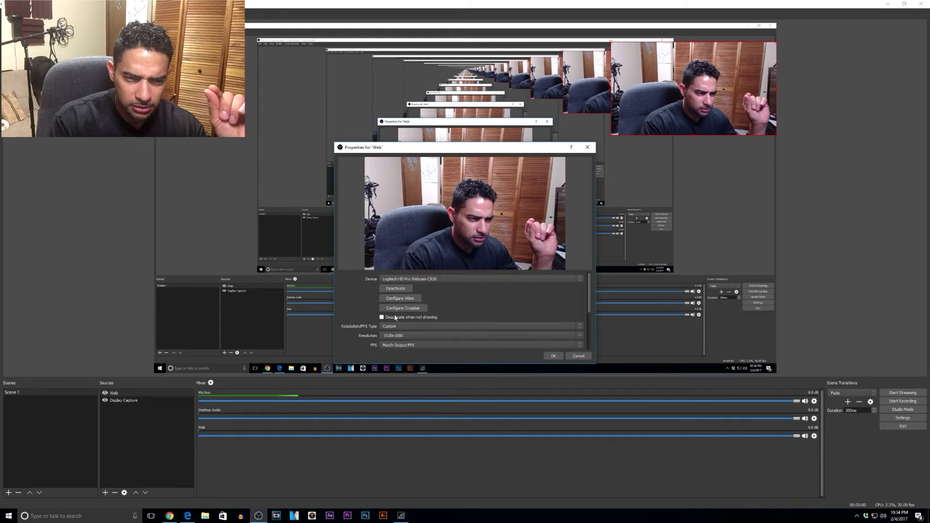
{"action": "left_click", "coordinate": [554, 356]}
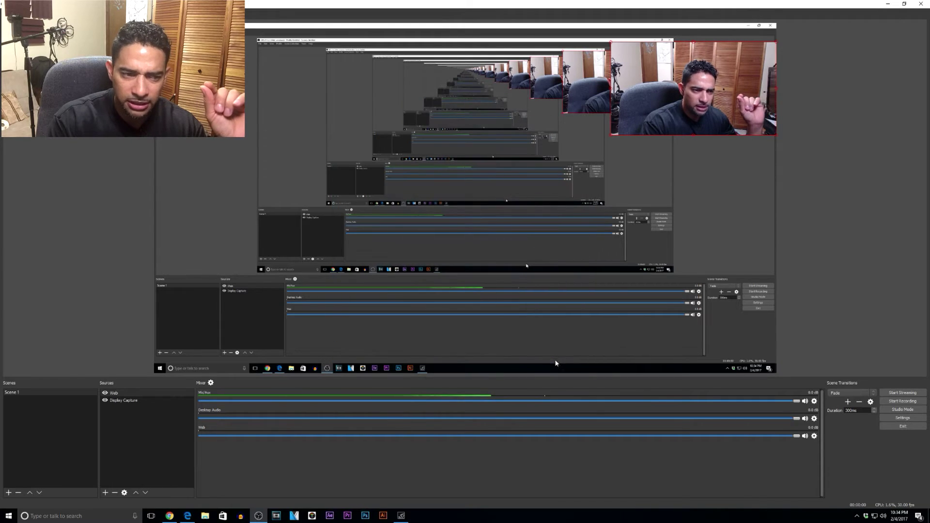
{"action": "left_click", "coordinate": [814, 436]}
{"action": "left_click", "coordinate": [729, 479]}
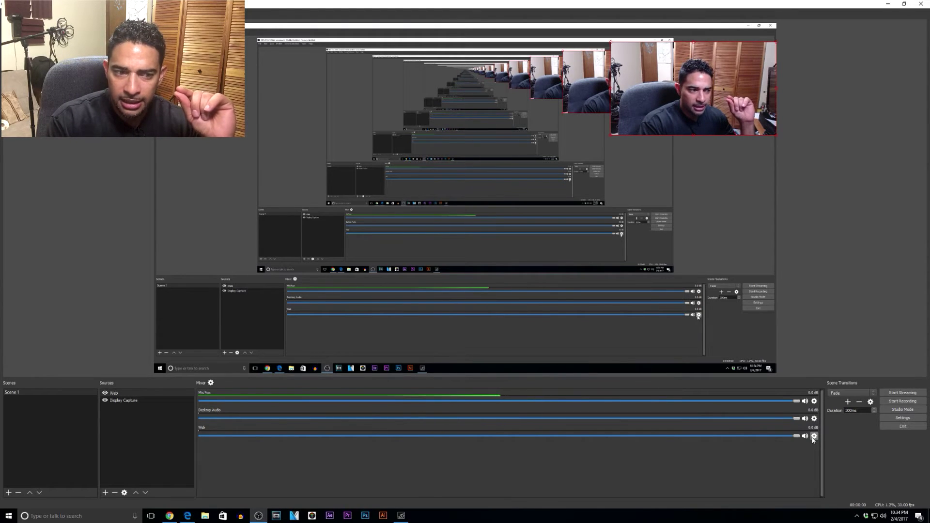
Step: In the advanced audio properties, assign the Web source to track 3 only by disabling tracks 1, 2, 4, 5 and 6
{"action": "left_click", "coordinate": [210, 383]}
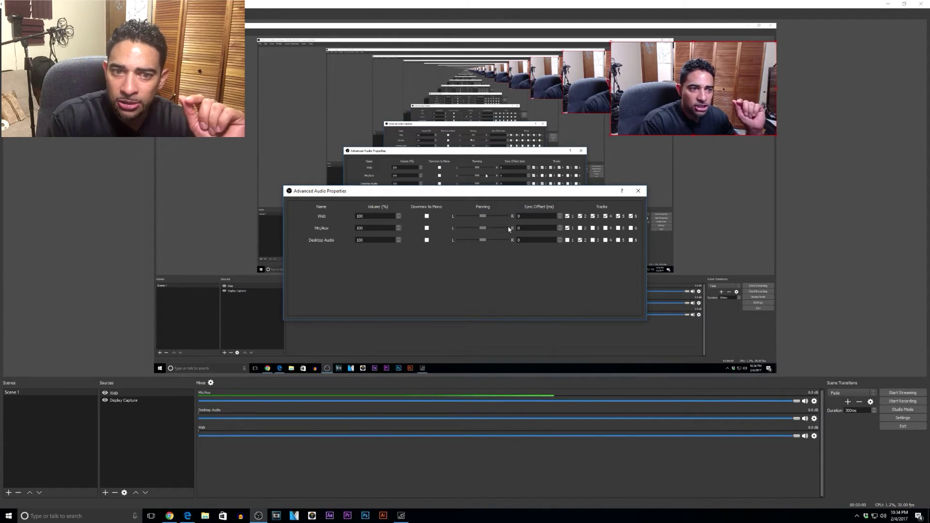
{"action": "left_click", "coordinate": [568, 216]}
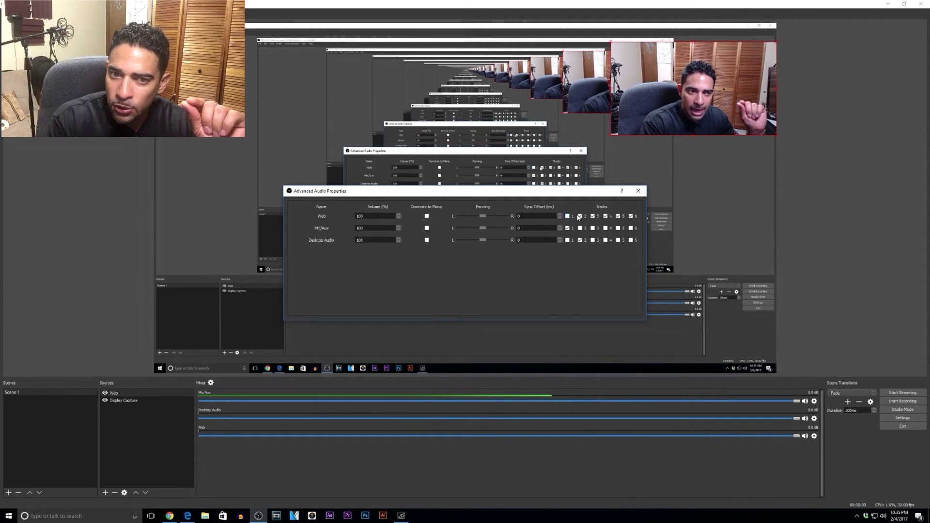
{"action": "left_click", "coordinate": [631, 217]}
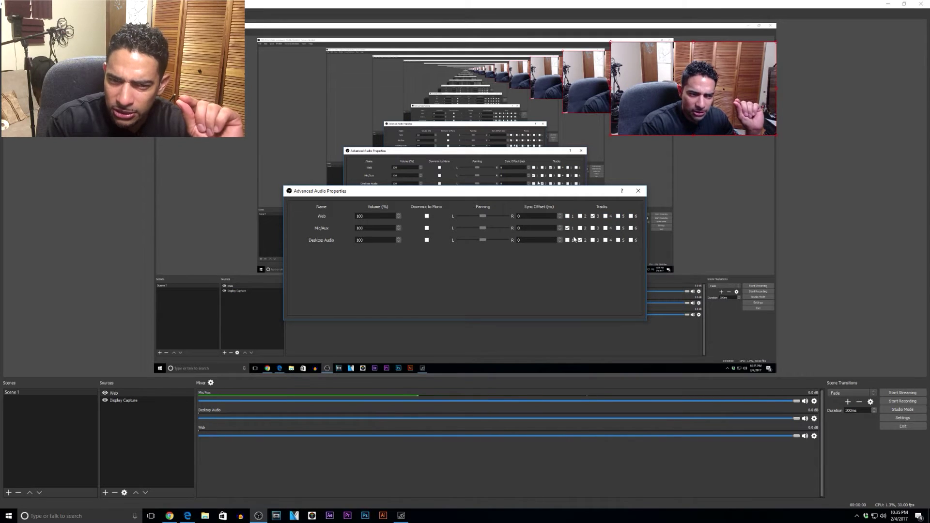
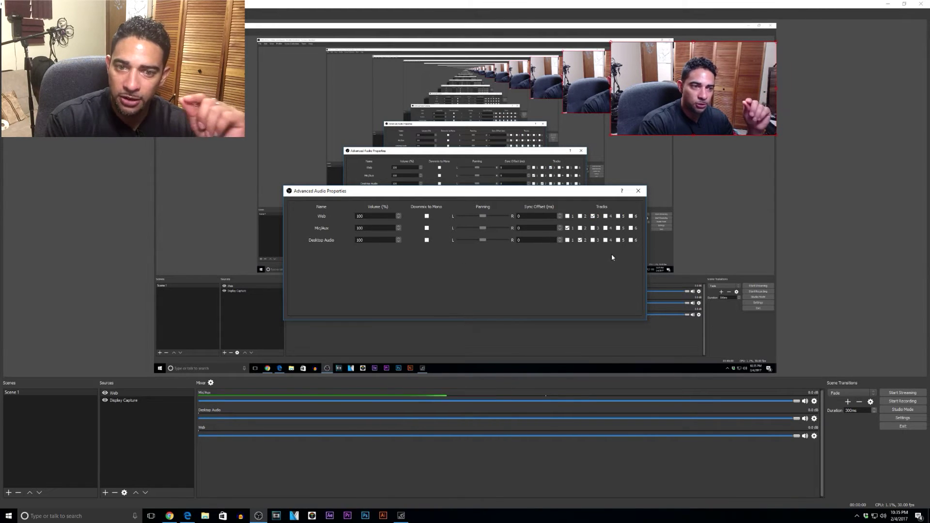
{"action": "left_click", "coordinate": [638, 192]}
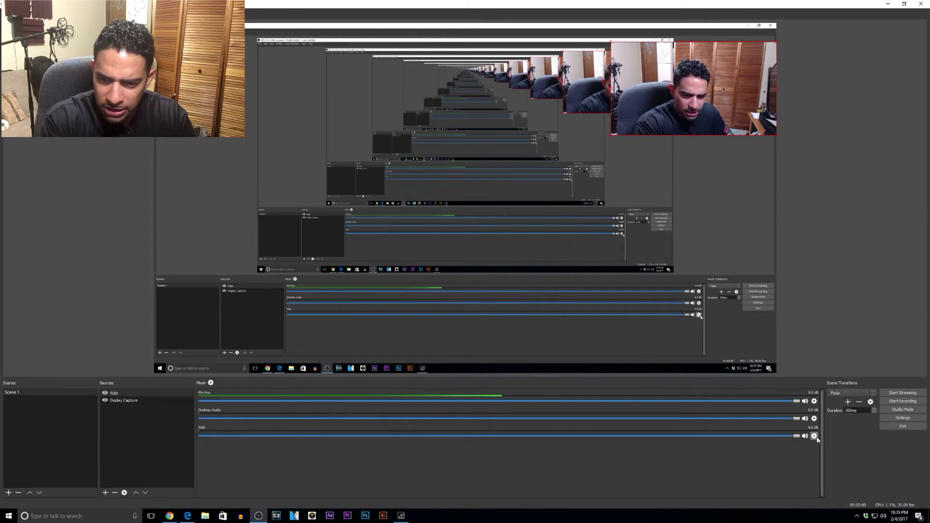
Step: Check the Web source's properties once more, close them, and mute the Web source in the mixer
{"action": "left_click", "coordinate": [832, 453]}
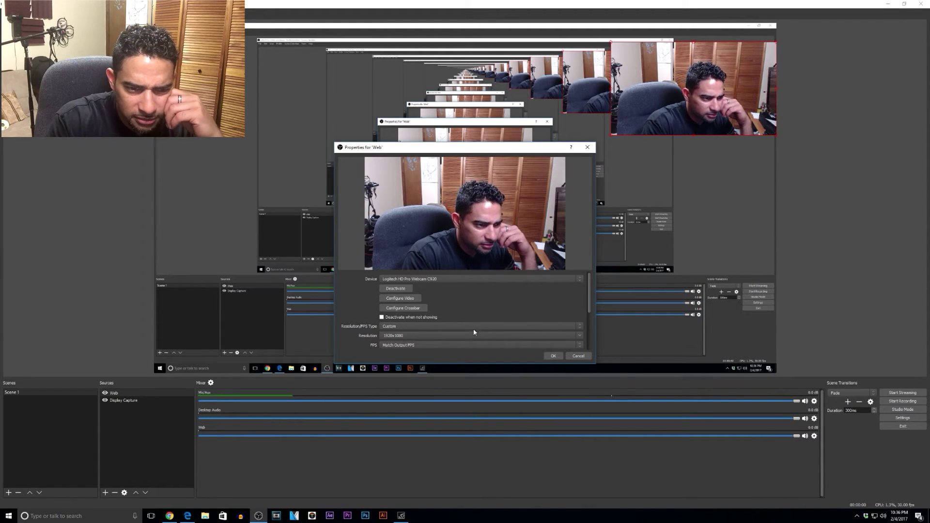
{"action": "left_click", "coordinate": [588, 147]}
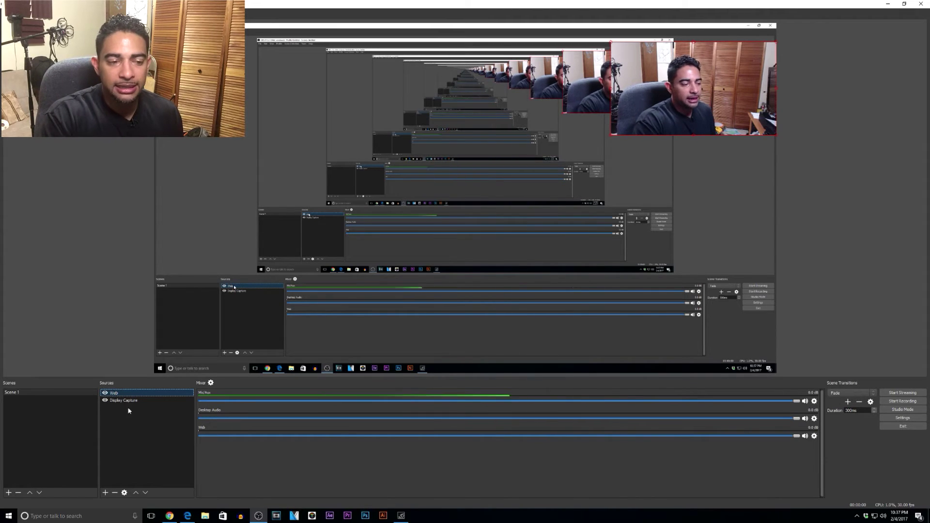
{"action": "left_click_drag", "start_coordinate": [797, 436], "coordinate": [824, 439]}
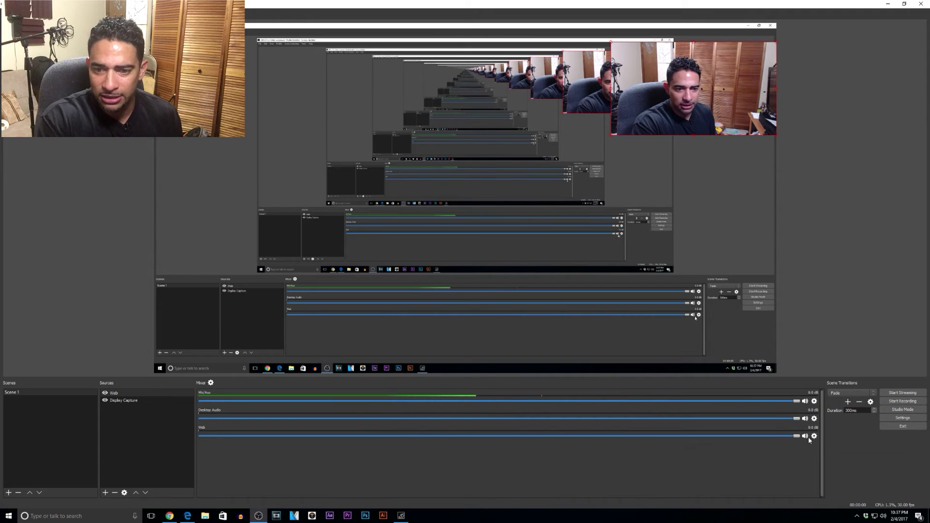
{"action": "left_click", "coordinate": [805, 436]}
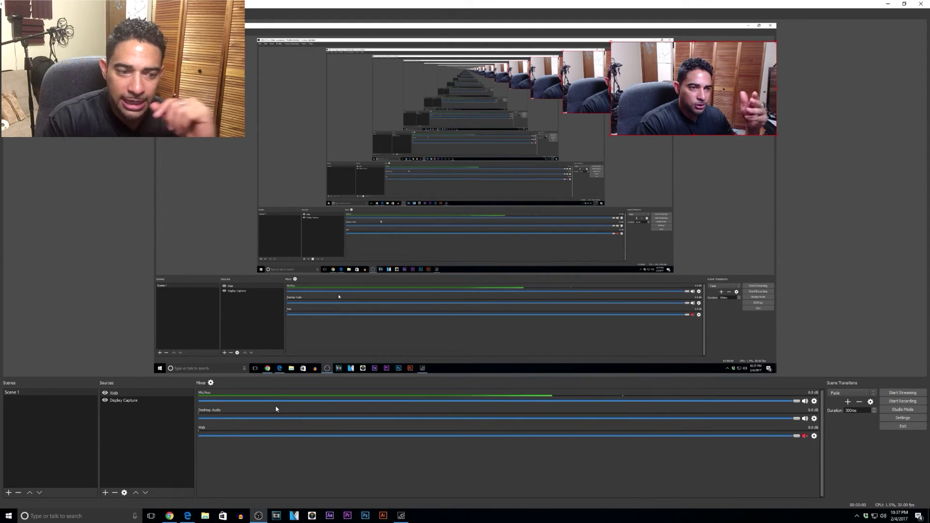
Step: Record a short test while showing the YouTube channel page in Edge, then return to OBS Studio and stop the recording
{"action": "left_click", "coordinate": [188, 515]}
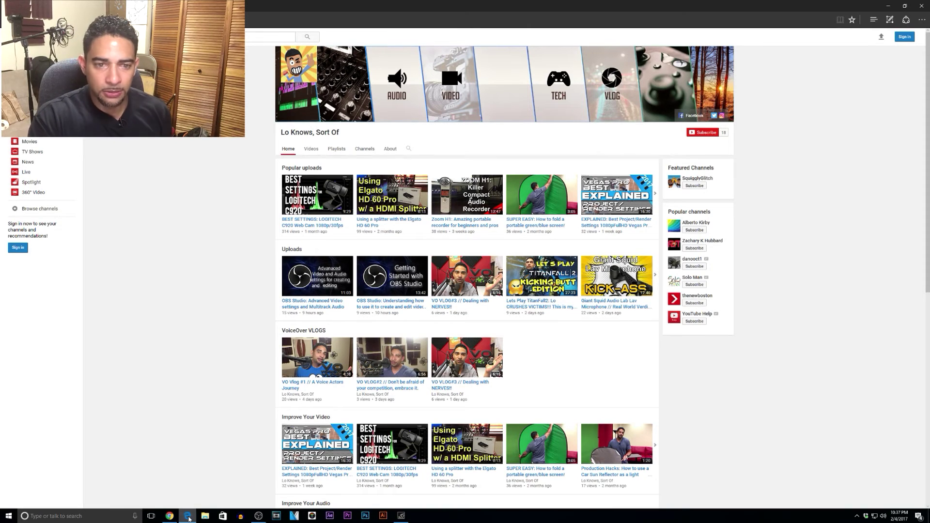
{"action": "left_click", "coordinate": [188, 516]}
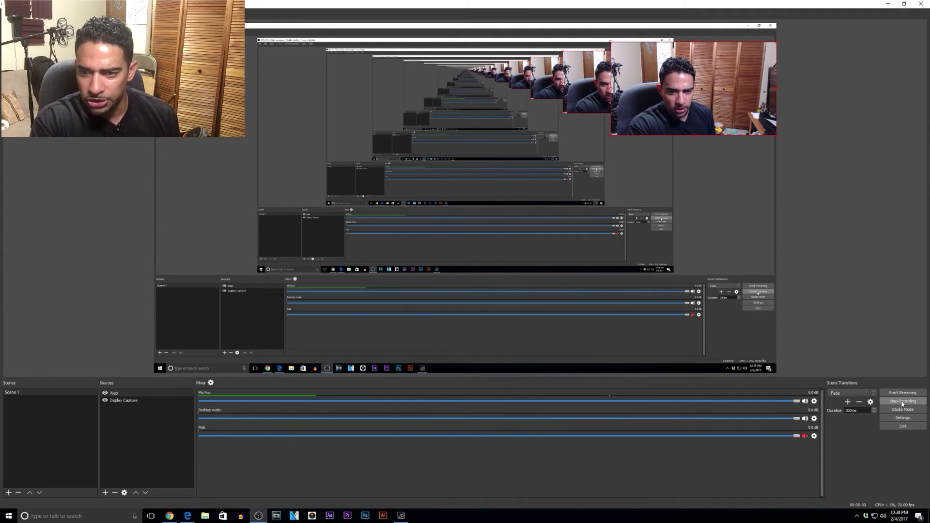
{"action": "left_click", "coordinate": [903, 402]}
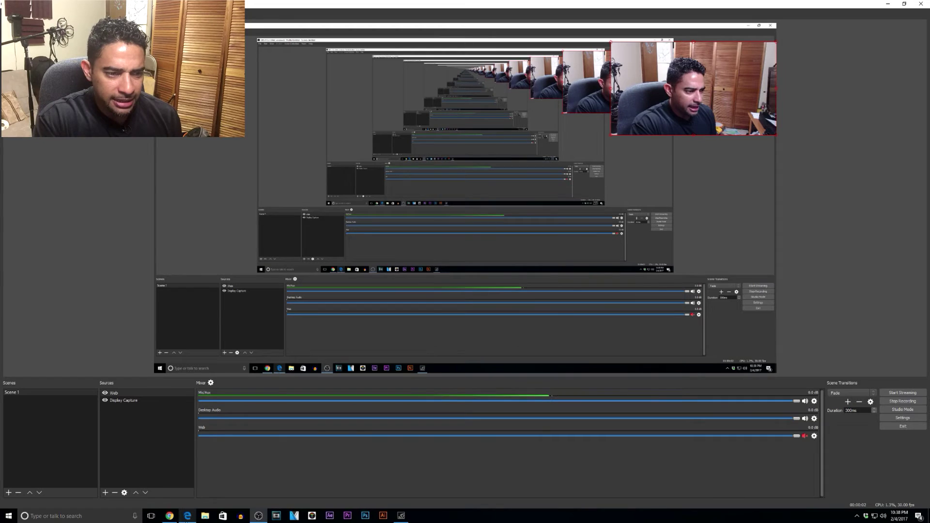
{"action": "left_click", "coordinate": [188, 516]}
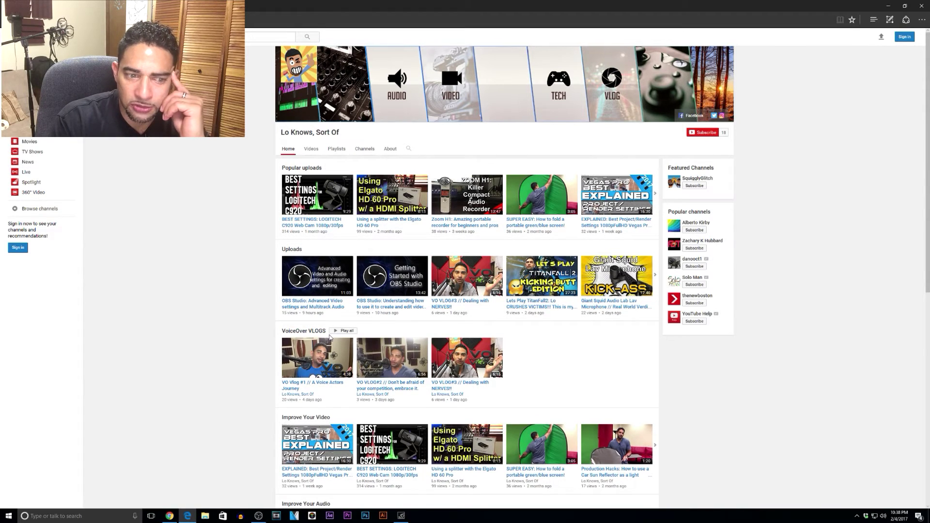
{"action": "scroll", "coordinate": [330, 337], "scroll_direction": "down", "scroll_amount": 2}
{"action": "scroll", "coordinate": [574, 178], "scroll_direction": "up", "scroll_amount": 2}
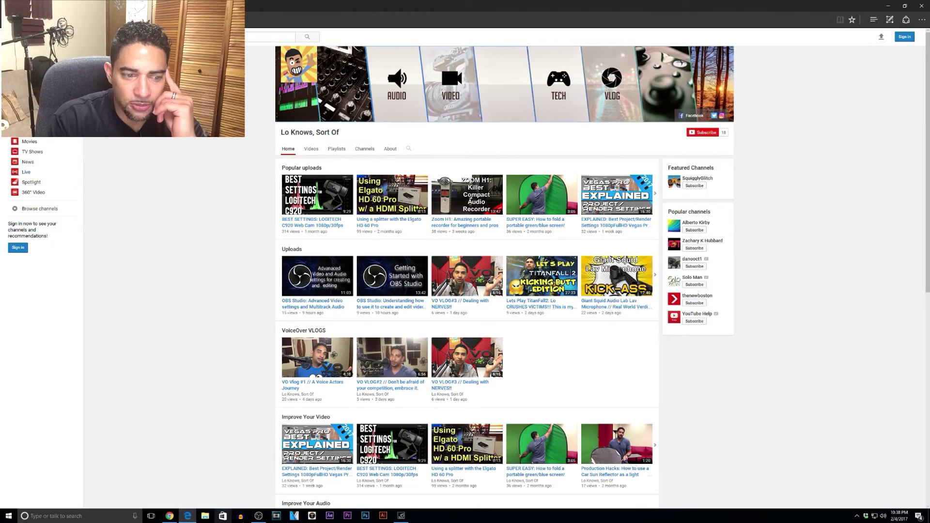
{"action": "left_click", "coordinate": [258, 517]}
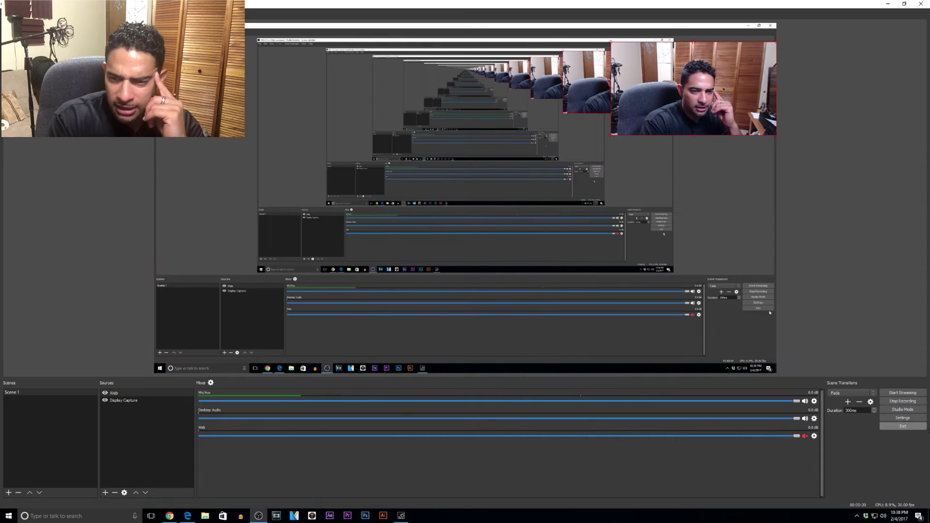
{"action": "left_click", "coordinate": [904, 402]}
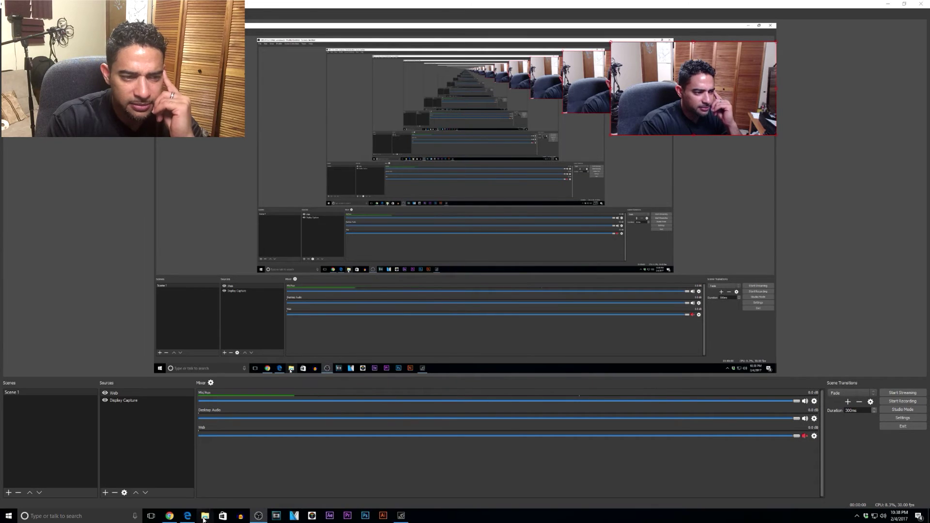
{"action": "left_click", "coordinate": [204, 517]}
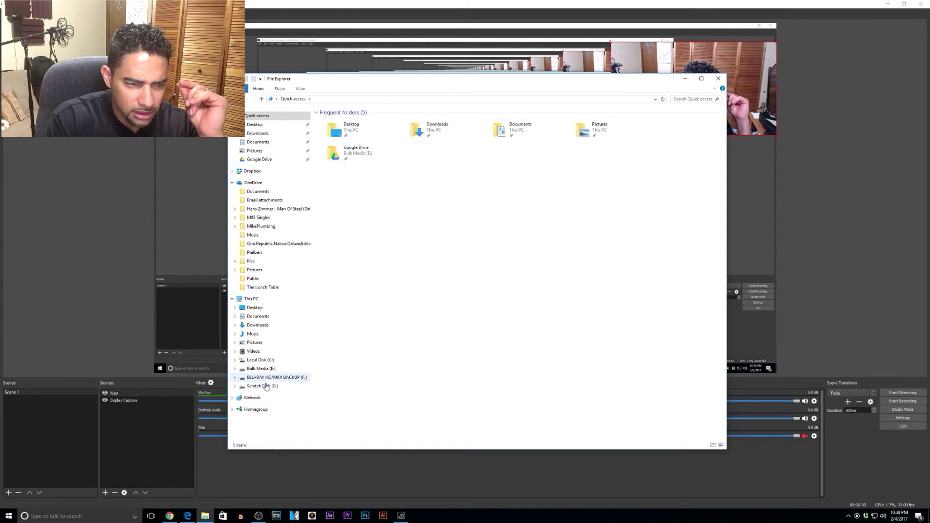
{"action": "left_click", "coordinate": [260, 387]}
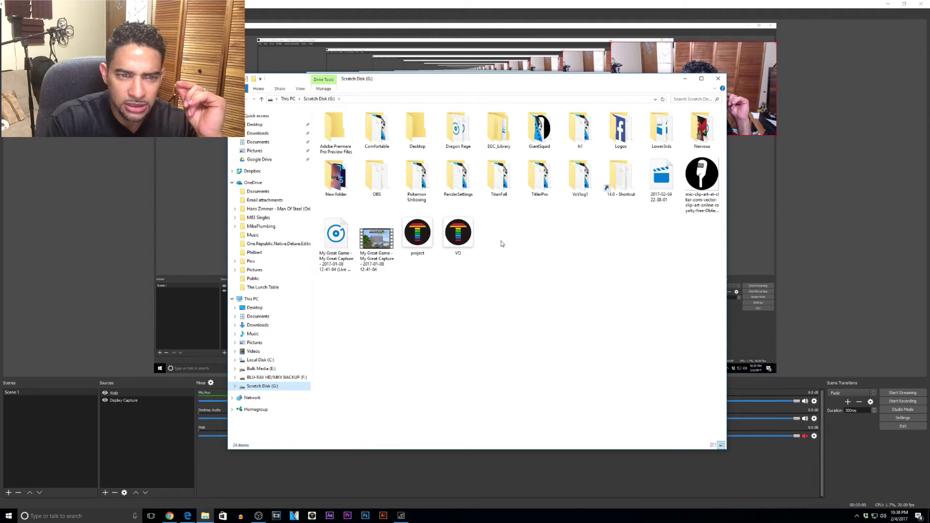
{"action": "left_click_drag", "start_coordinate": [591, 89], "coordinate": [517, 99]}
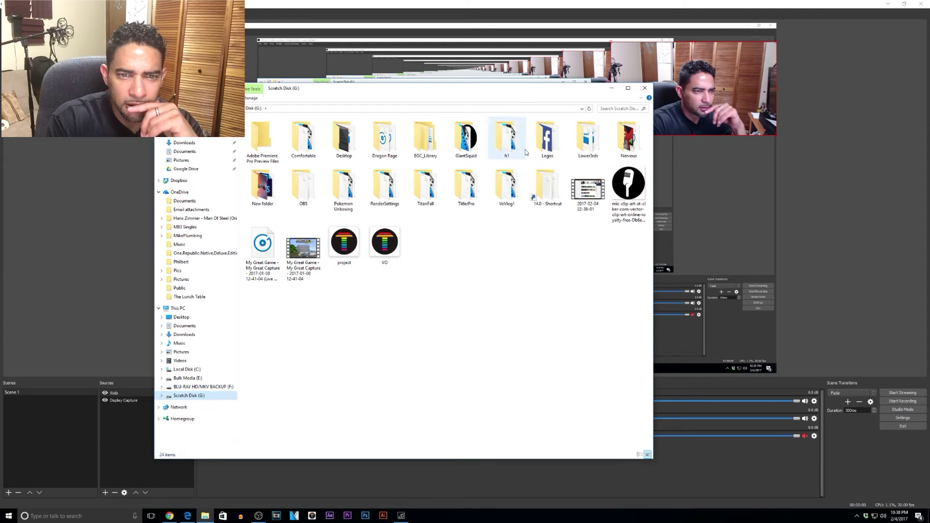
{"action": "double_click", "coordinate": [587, 189]}
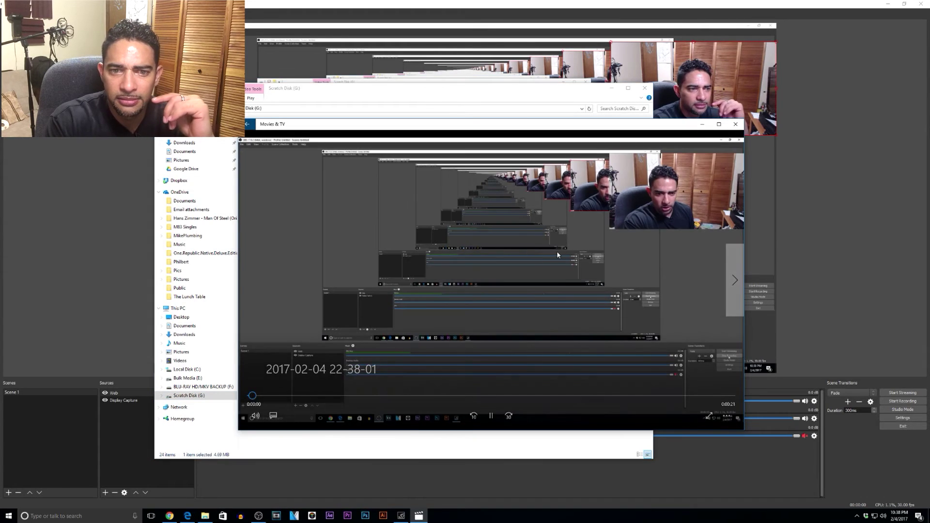
{"action": "double_click", "coordinate": [557, 255]}
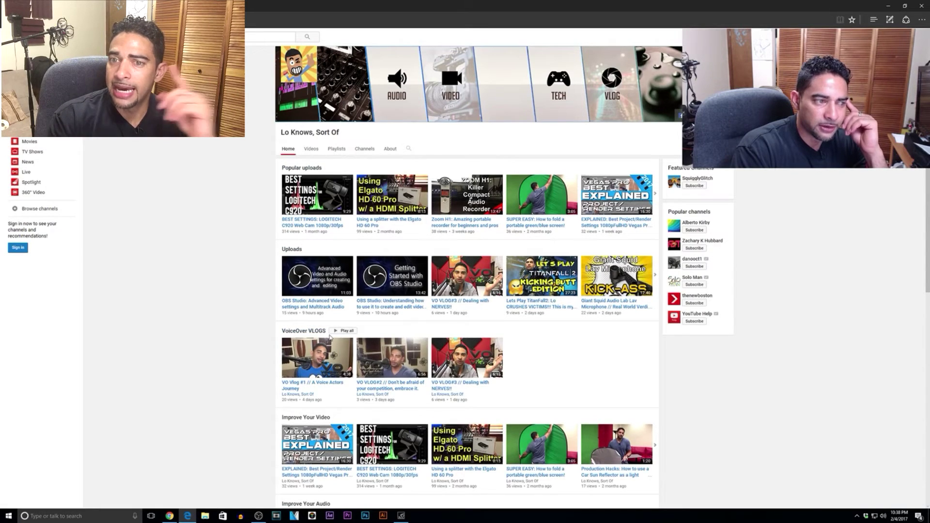
Step: Watch the test recording to its end, close the video player, and minimize the File Explorer window
{"action": "scroll", "coordinate": [334, 341], "scroll_direction": "down", "scroll_amount": 2}
{"action": "scroll", "coordinate": [334, 341], "scroll_direction": "up", "scroll_amount": 2}
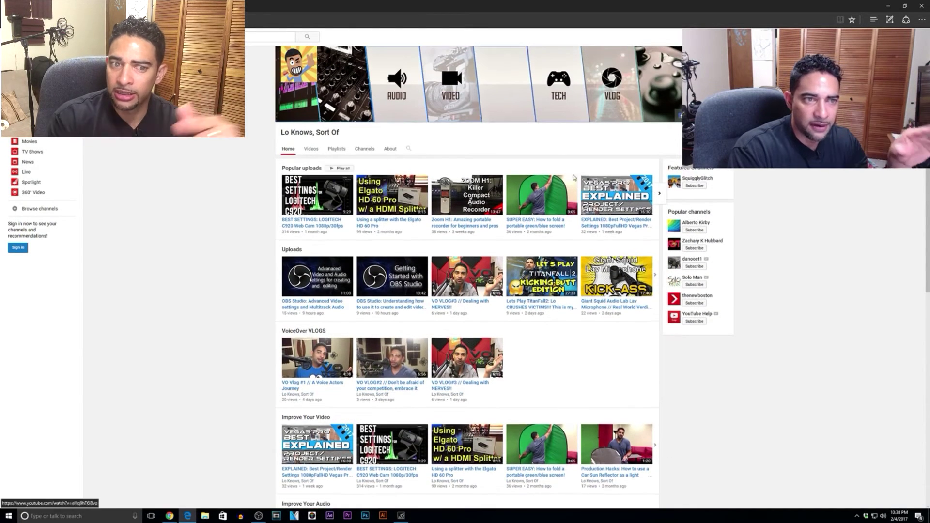
{"action": "mouse_move", "coordinate": [687, 278]}
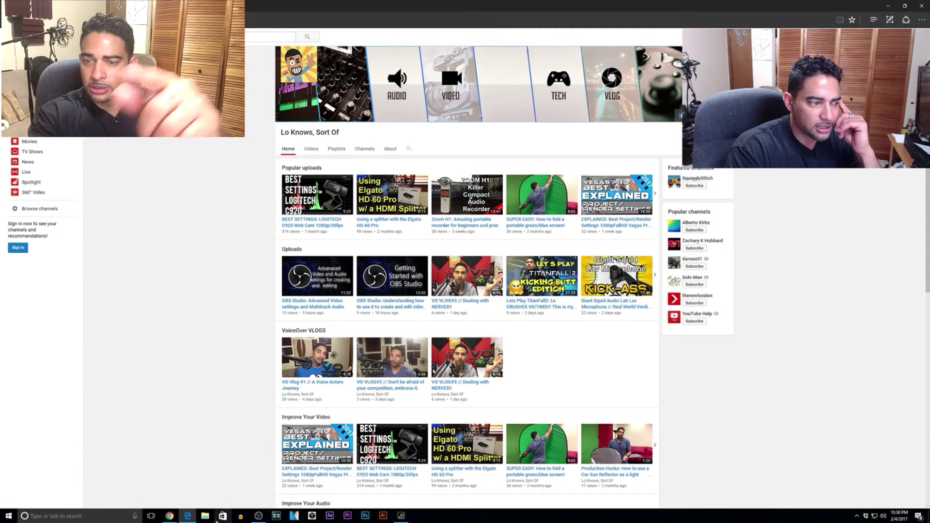
{"action": "left_click", "coordinate": [259, 516]}
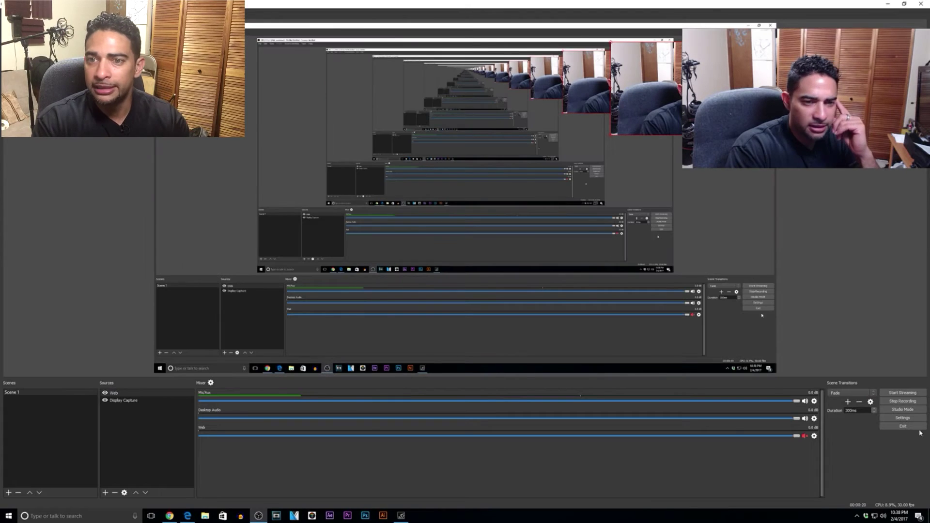
{"action": "left_click", "coordinate": [904, 402]}
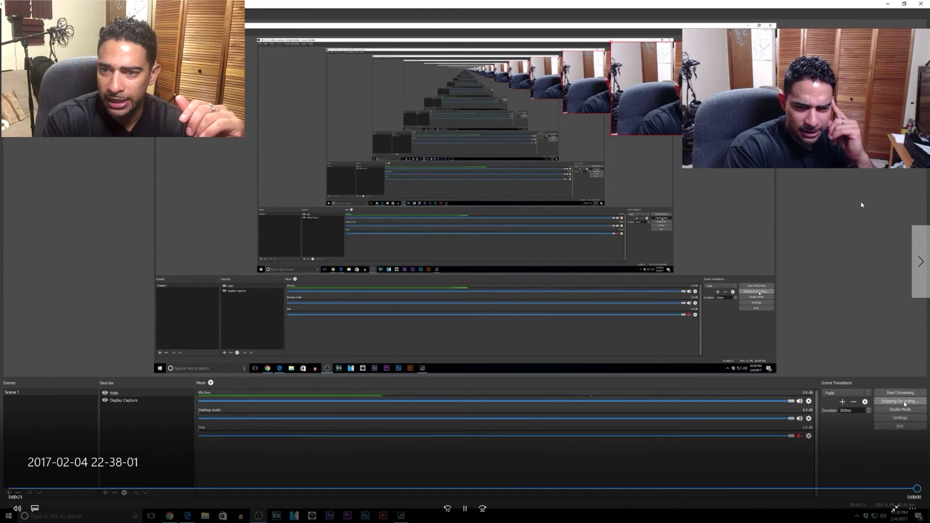
{"action": "key", "text": "Escape"}
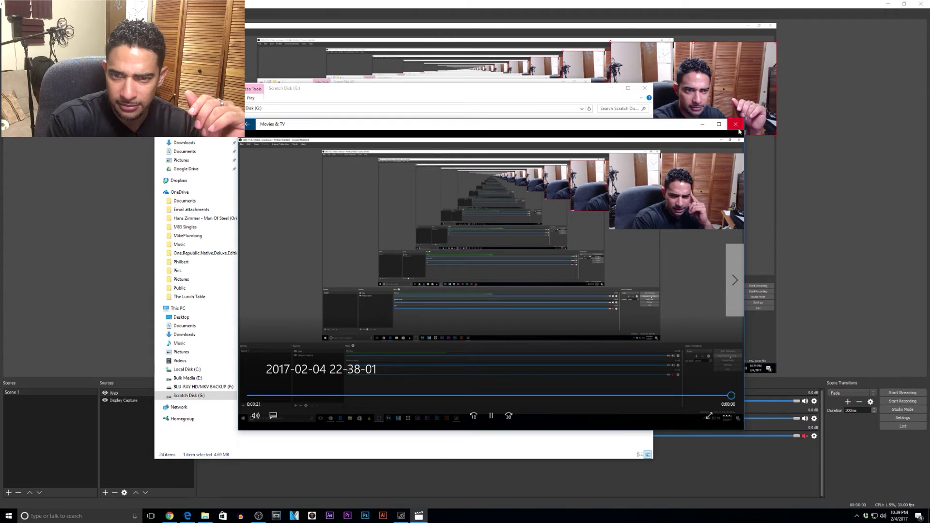
{"action": "key", "text": "alt+F4"}
{"action": "left_click", "coordinate": [611, 87]}
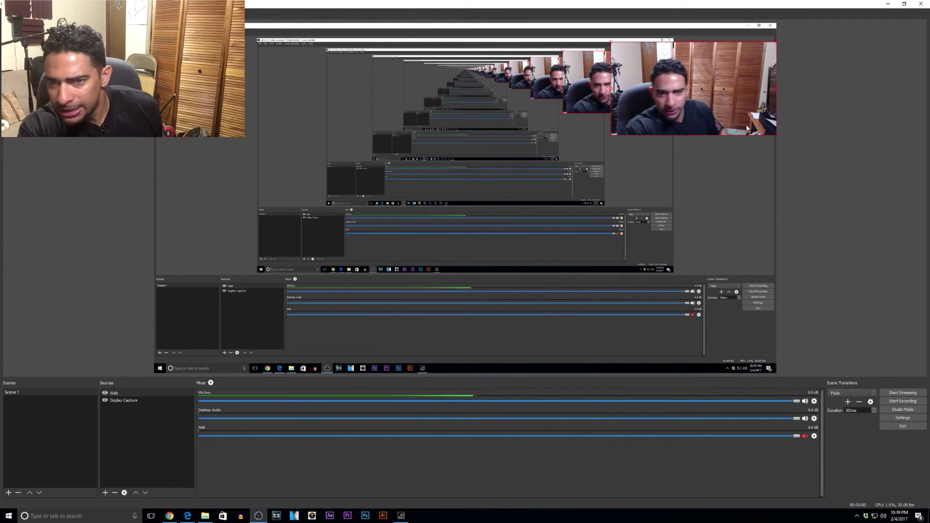
Step: Shrink the Web overlay in the preview's upper-right corner and start a new recording
{"action": "left_click_drag", "start_coordinate": [611, 133], "coordinate": [711, 84]}
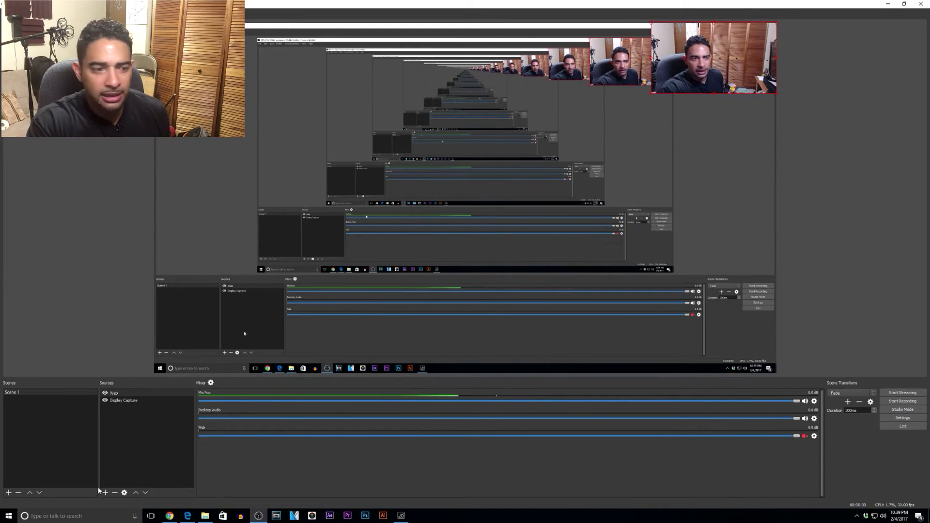
{"action": "left_click", "coordinate": [7, 516]}
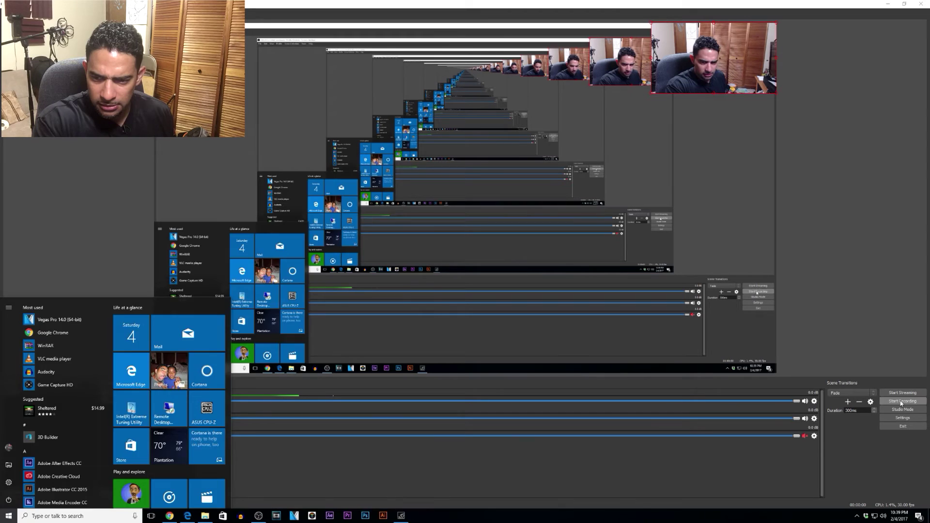
{"action": "left_click", "coordinate": [901, 403]}
{"action": "left_click", "coordinate": [901, 403]}
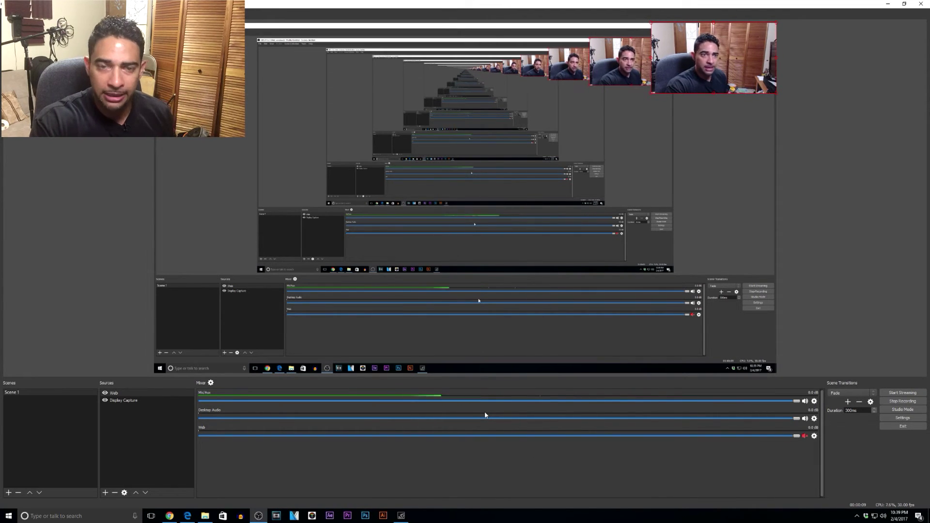
Step: Search Windows for "gta" and launch Grand Theft Auto V while the recording runs
{"action": "left_click", "coordinate": [8, 516]}
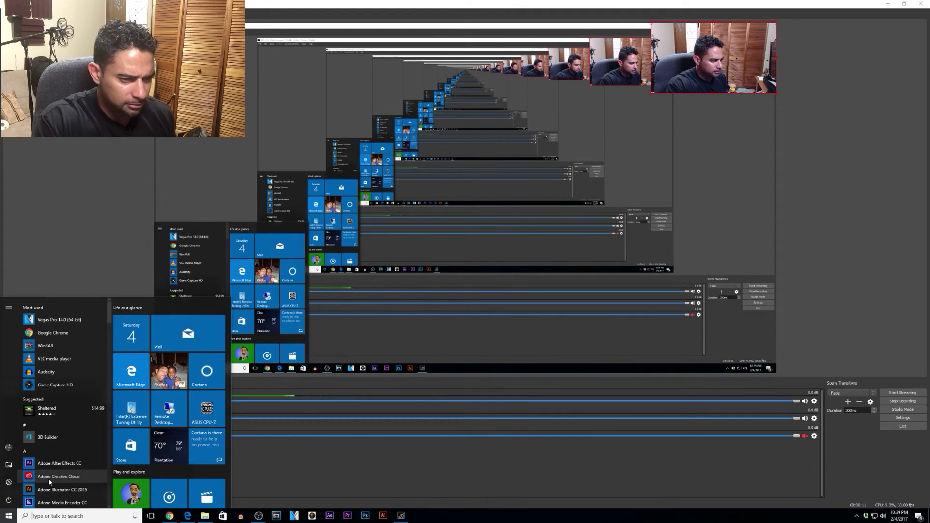
{"action": "left_click", "coordinate": [78, 517]}
{"action": "type", "text": "gta"}
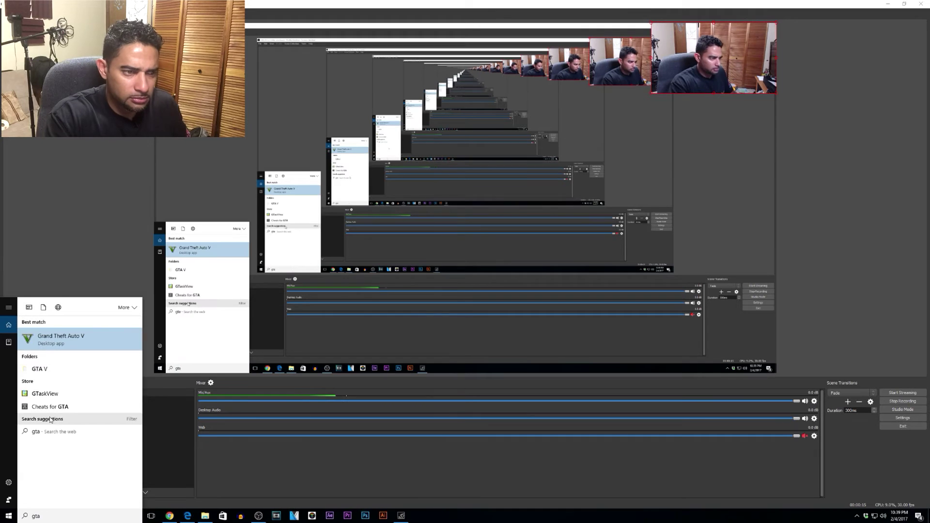
{"action": "left_click", "coordinate": [54, 338]}
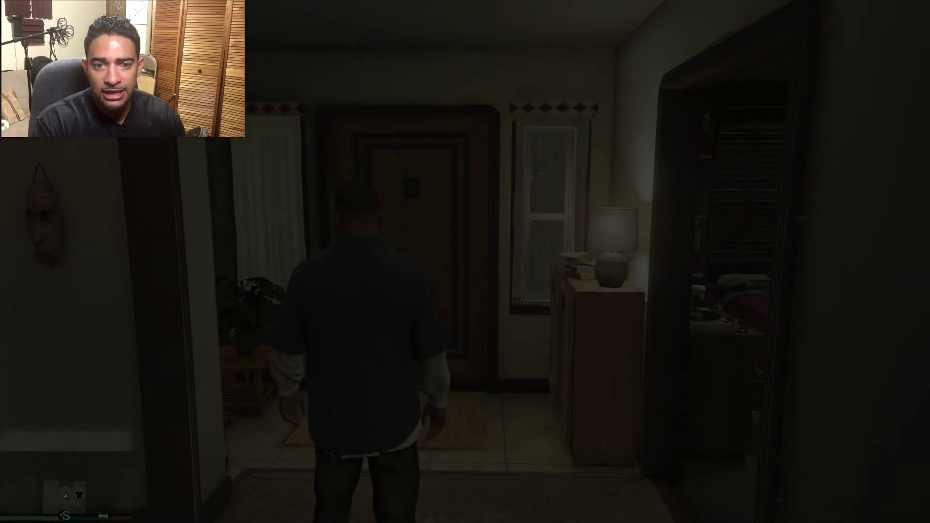
Step: Move the game character around the hallway by the front door to capture sample gameplay
{"action": "key", "text": "w"}
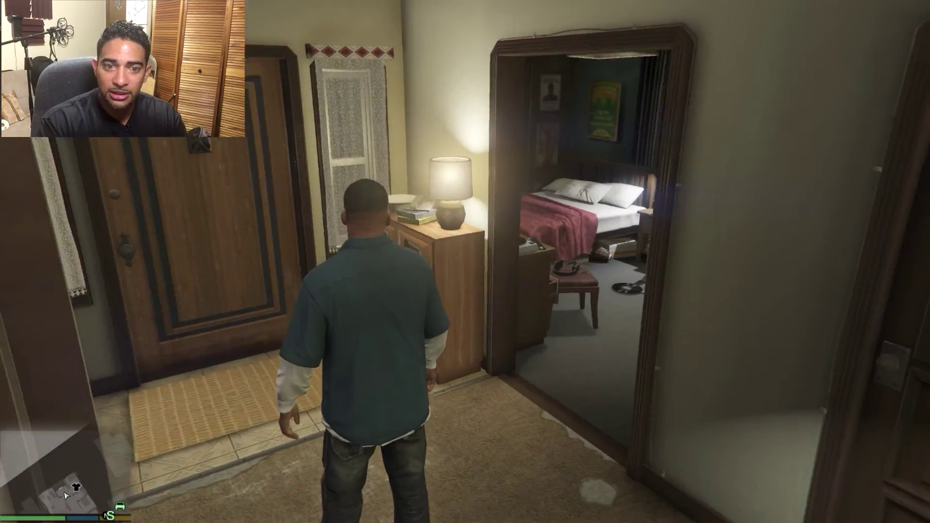
{"action": "key", "text": "s"}
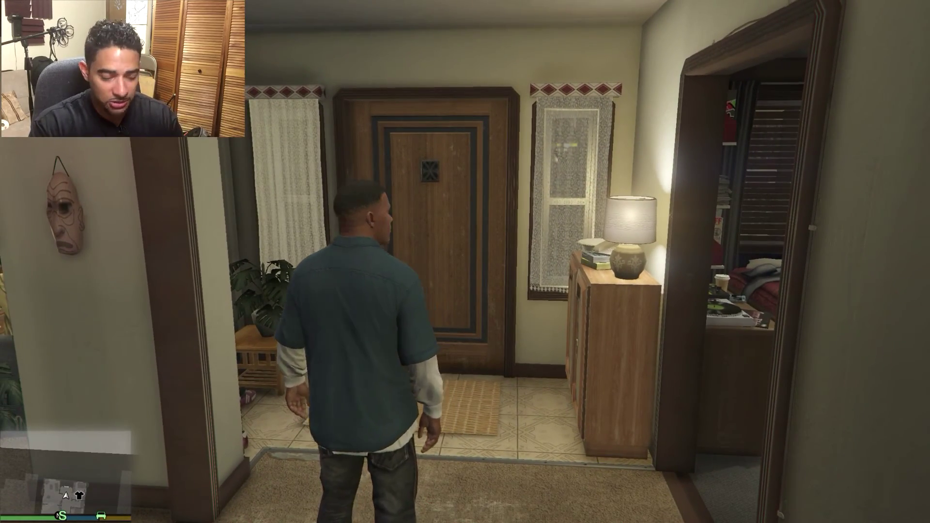
{"action": "key", "text": "d"}
{"action": "key", "text": "w"}
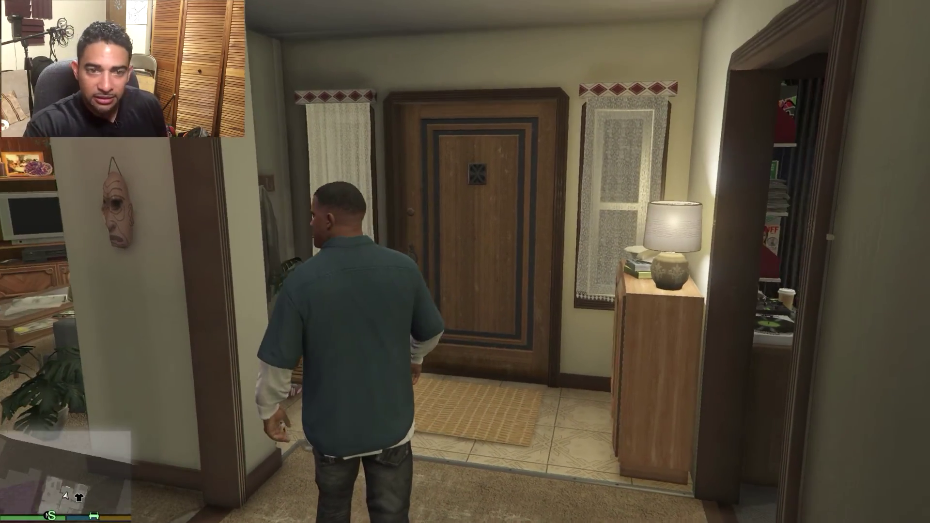
Step: View the game's settings from the pause screen and return to the gameplay
{"action": "key", "text": "Escape"}
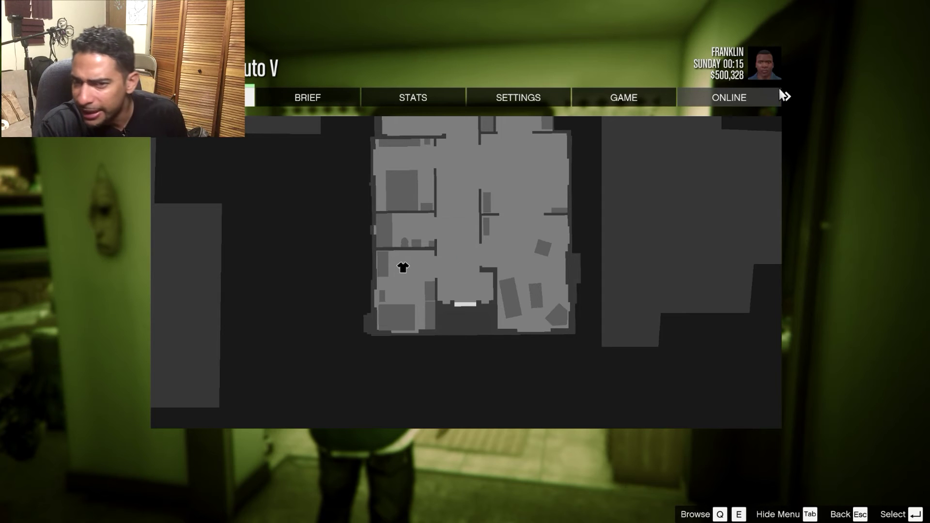
{"action": "left_click", "coordinate": [507, 89]}
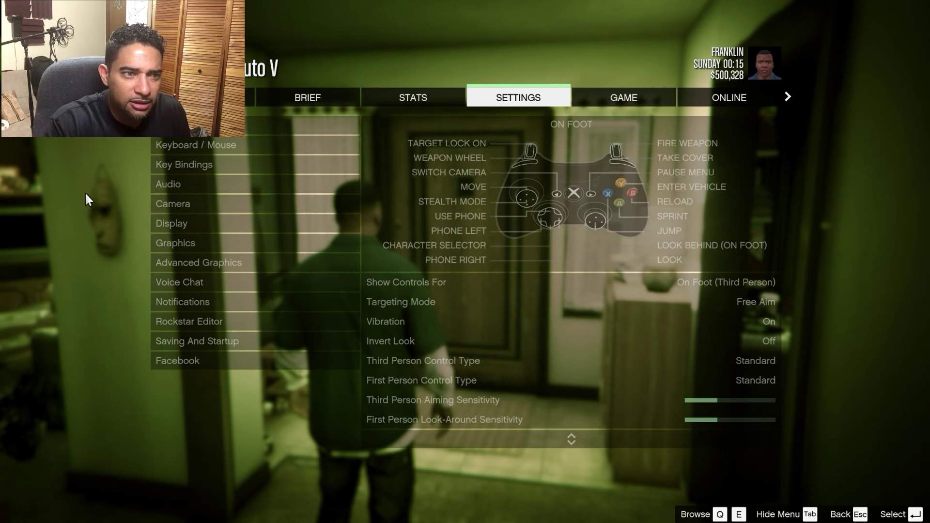
{"action": "key", "text": "Escape"}
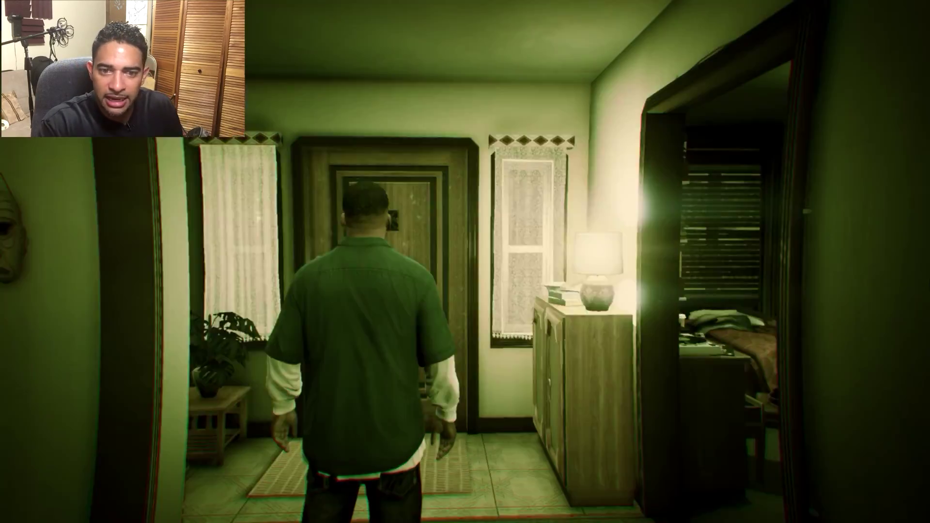
Step: Exit Grand Theft Auto V to Windows, confirming the exit, and stop the recording in OBS Studio
{"action": "key", "text": "Escape"}
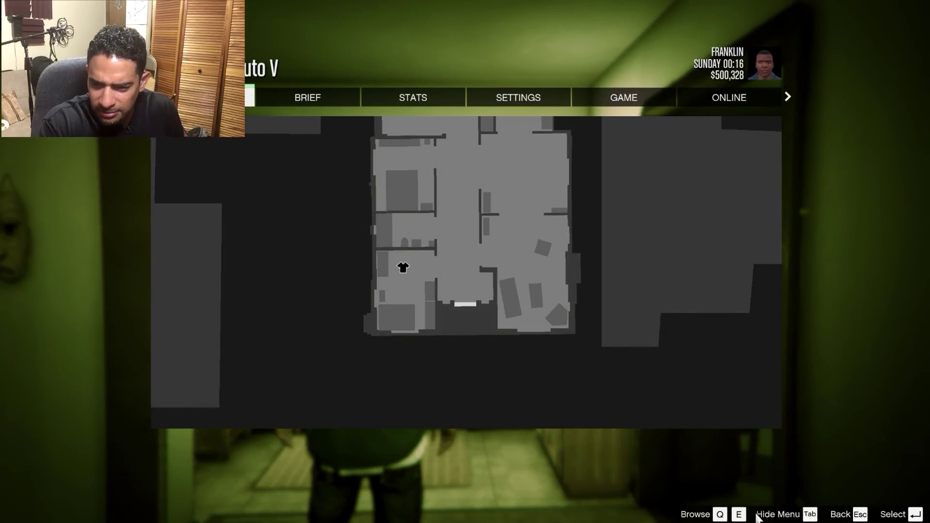
{"action": "left_click", "coordinate": [788, 97]}
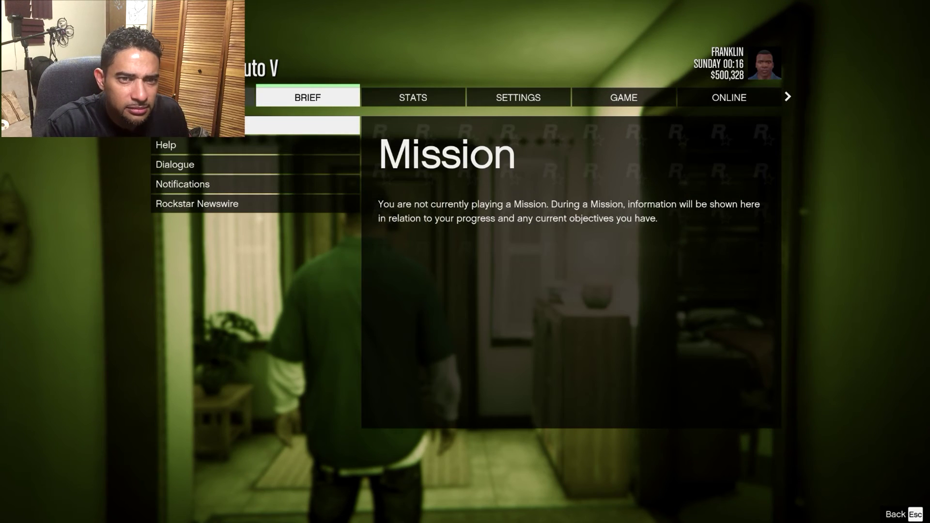
{"action": "left_click", "coordinate": [484, 102]}
{"action": "left_click", "coordinate": [600, 100]}
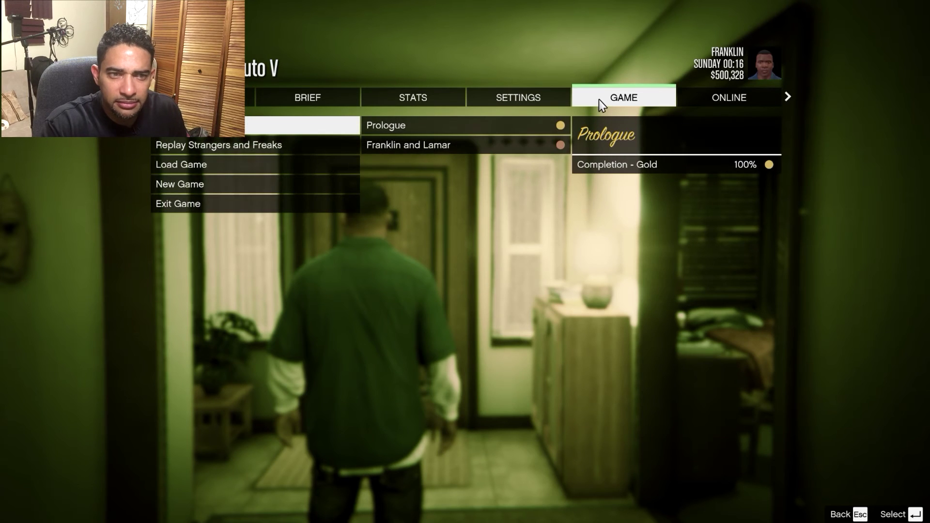
{"action": "left_click", "coordinate": [179, 203]}
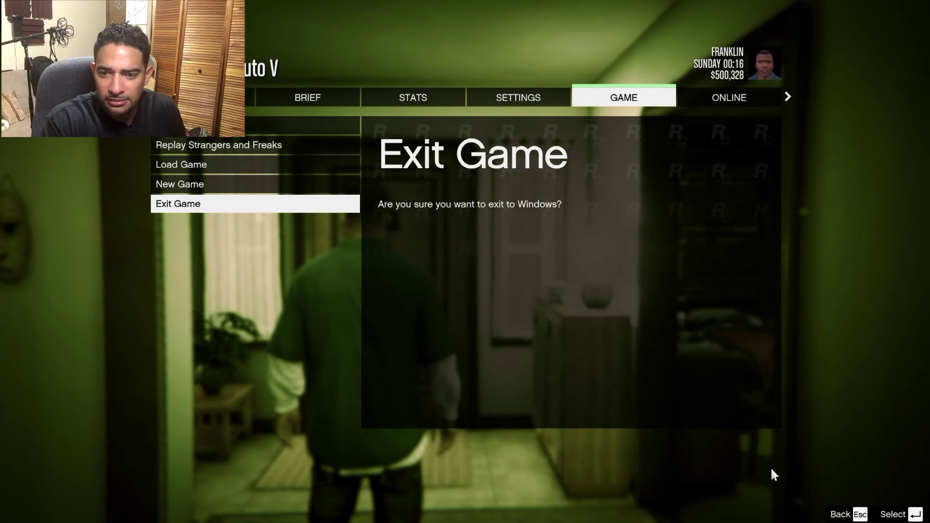
{"action": "left_click", "coordinate": [236, 204]}
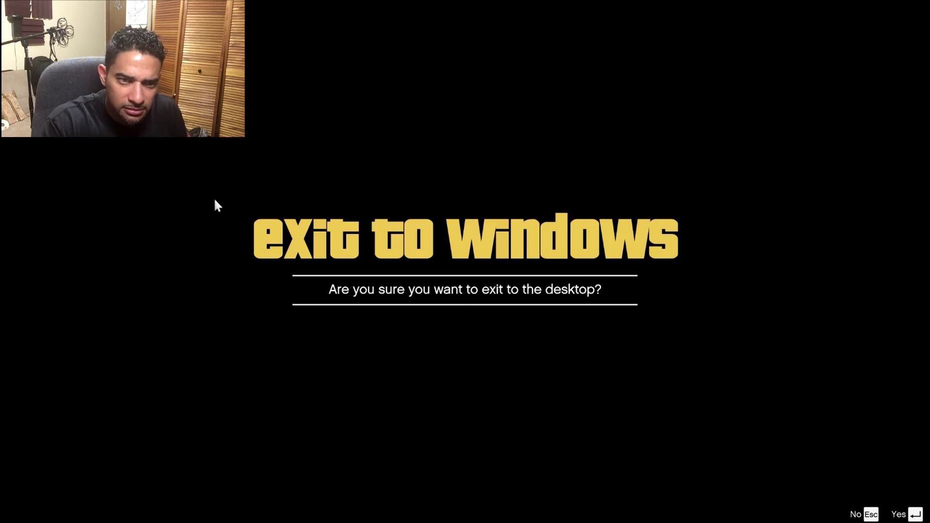
{"action": "left_click", "coordinate": [898, 513]}
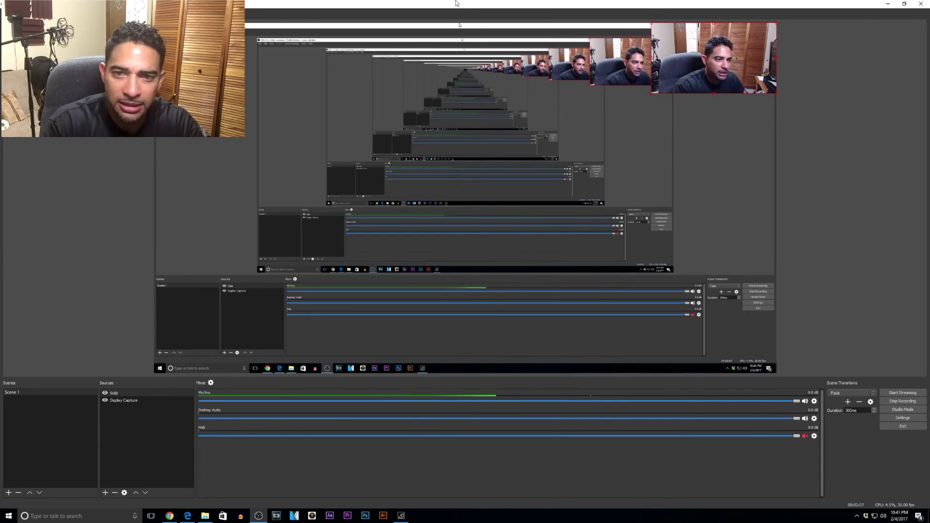
{"action": "left_click", "coordinate": [903, 401]}
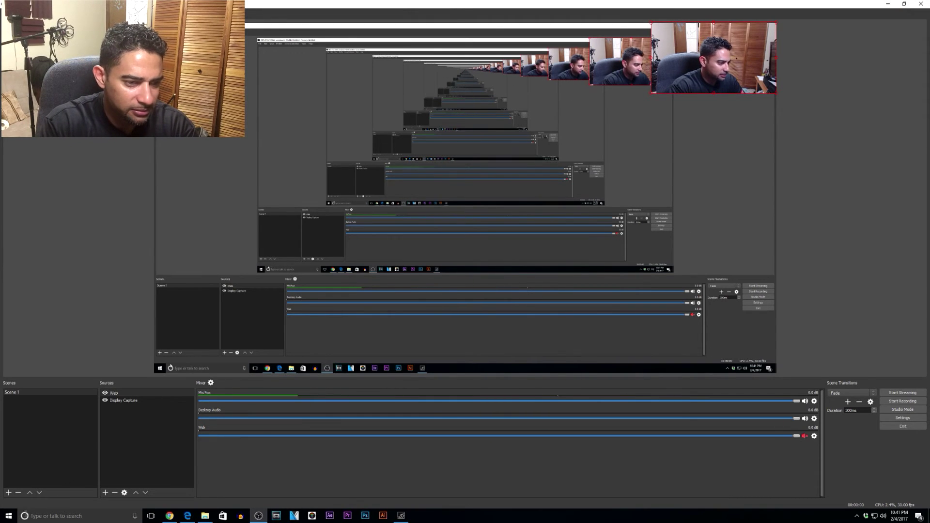
{"action": "left_click", "coordinate": [206, 517]}
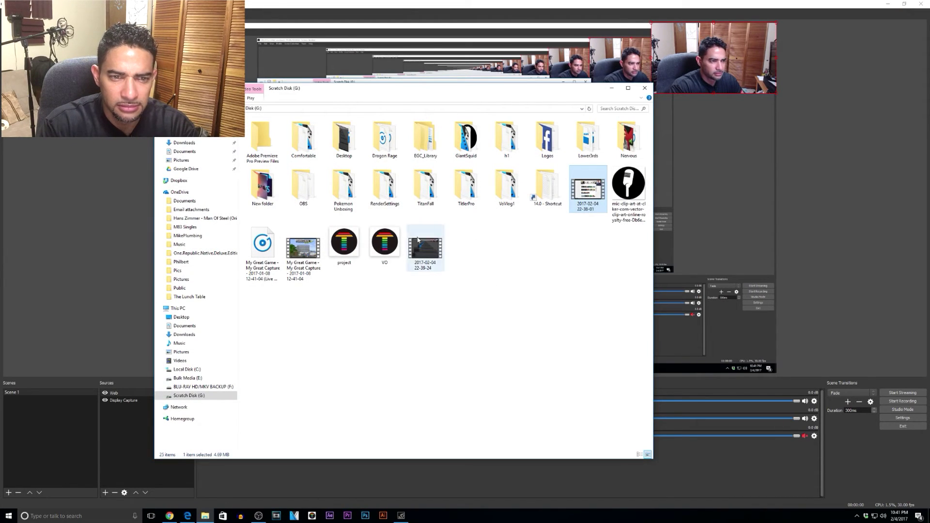
{"action": "left_click", "coordinate": [431, 245]}
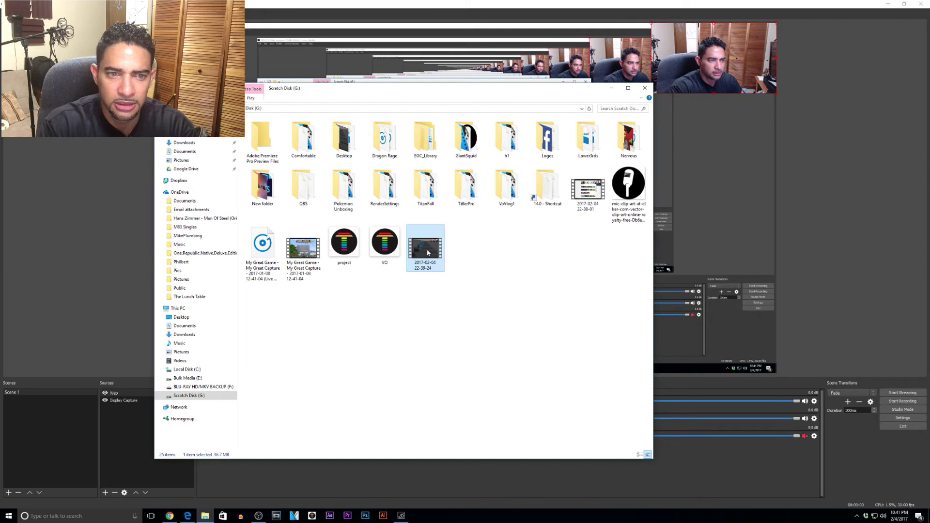
{"action": "double_click", "coordinate": [428, 252]}
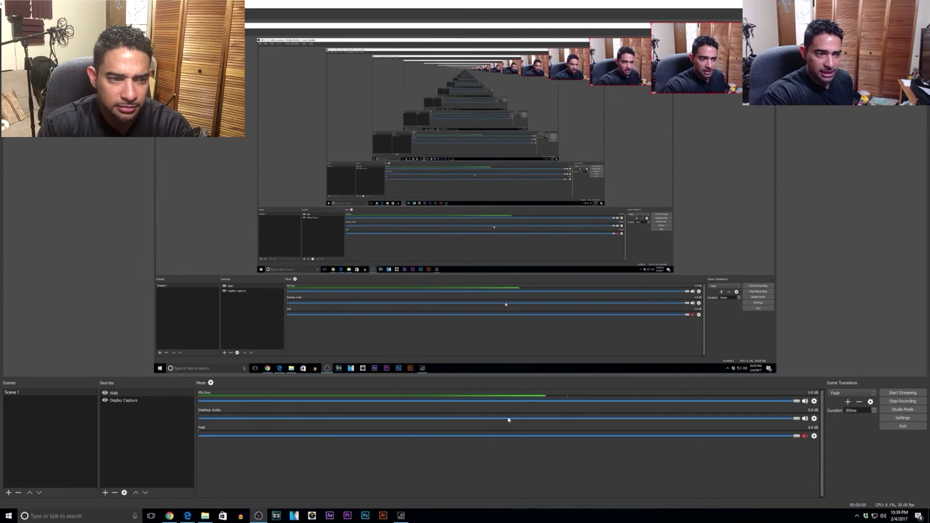
{"action": "mouse_move", "coordinate": [94, 432]}
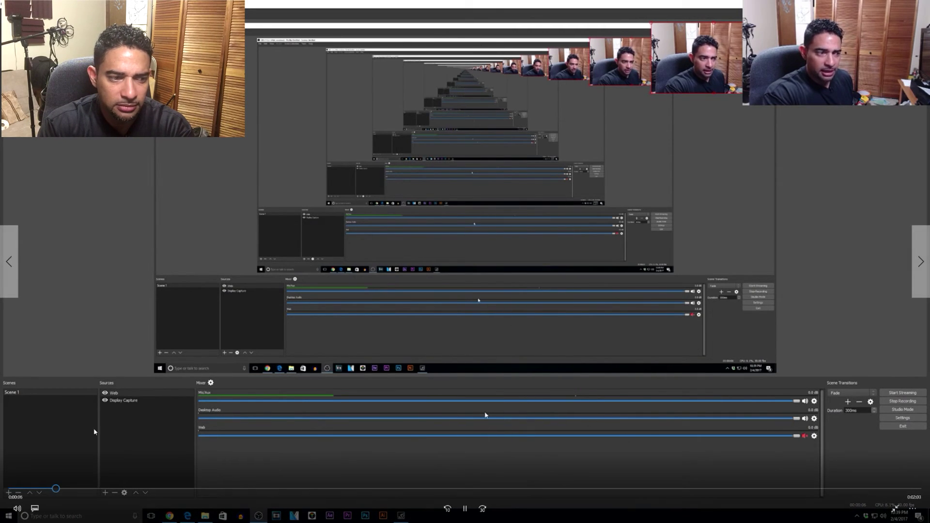
{"action": "left_click", "coordinate": [197, 489]}
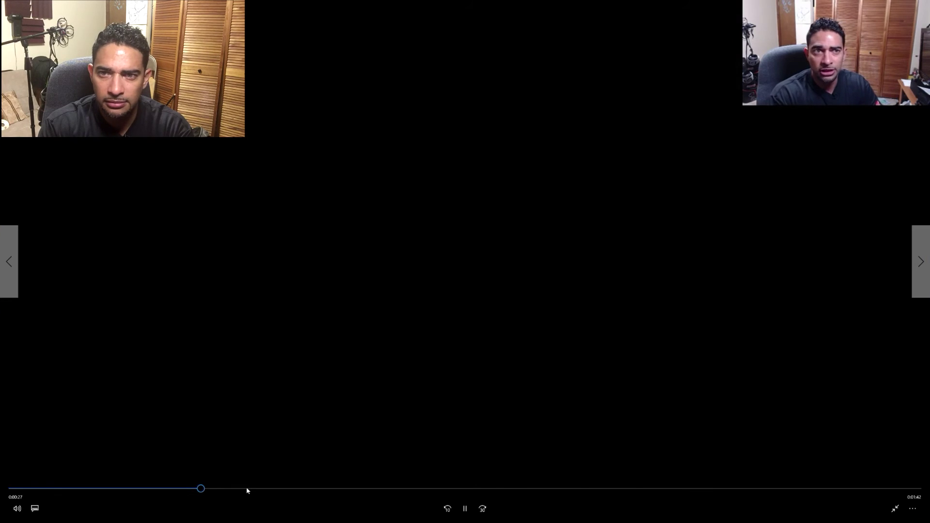
Step: Skip ahead through the gameplay recording to review the GTA V loading screens, then exit full screen and close the player
{"action": "left_click", "coordinate": [246, 488]}
{"action": "left_click", "coordinate": [302, 489]}
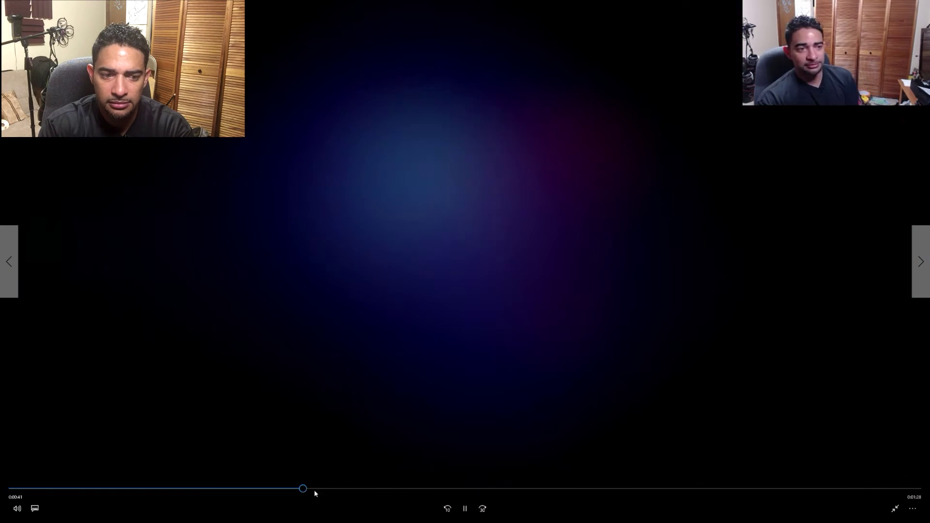
{"action": "left_click", "coordinate": [464, 490]}
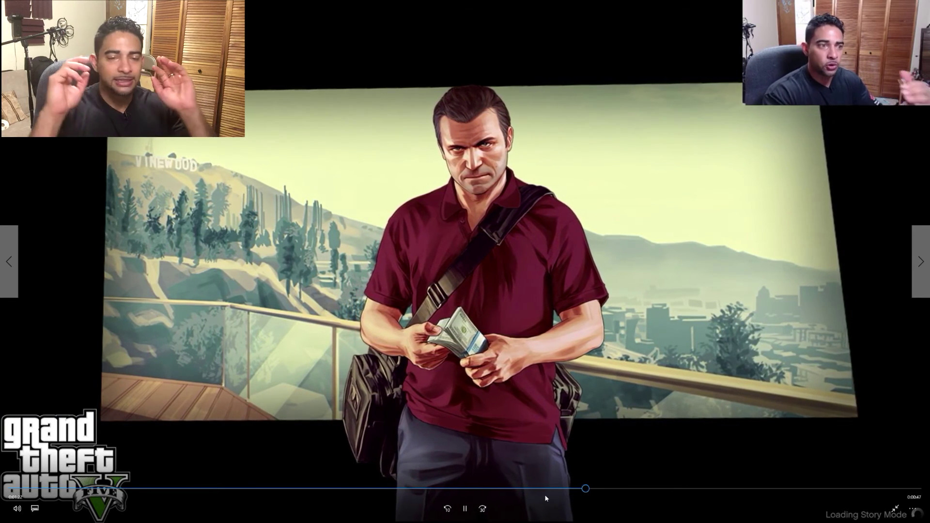
{"action": "double_click", "coordinate": [750, 315]}
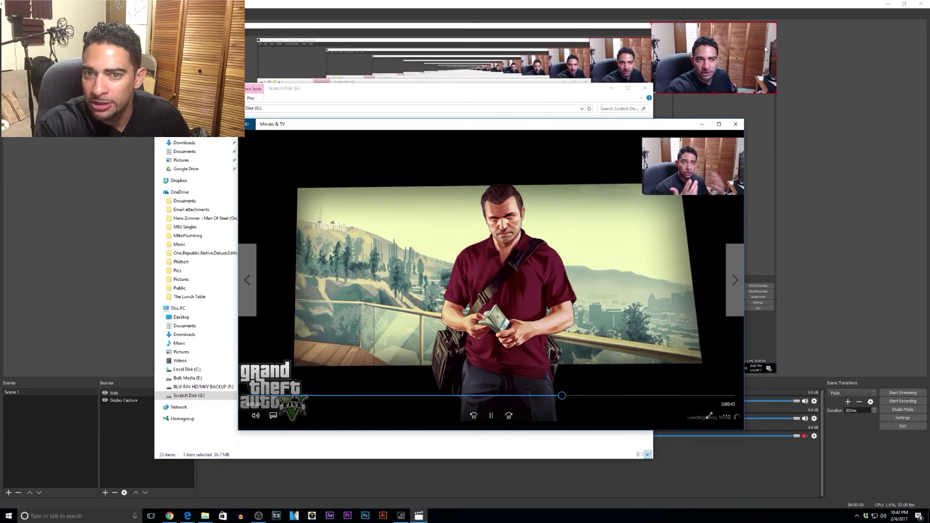
{"action": "left_click", "coordinate": [735, 125]}
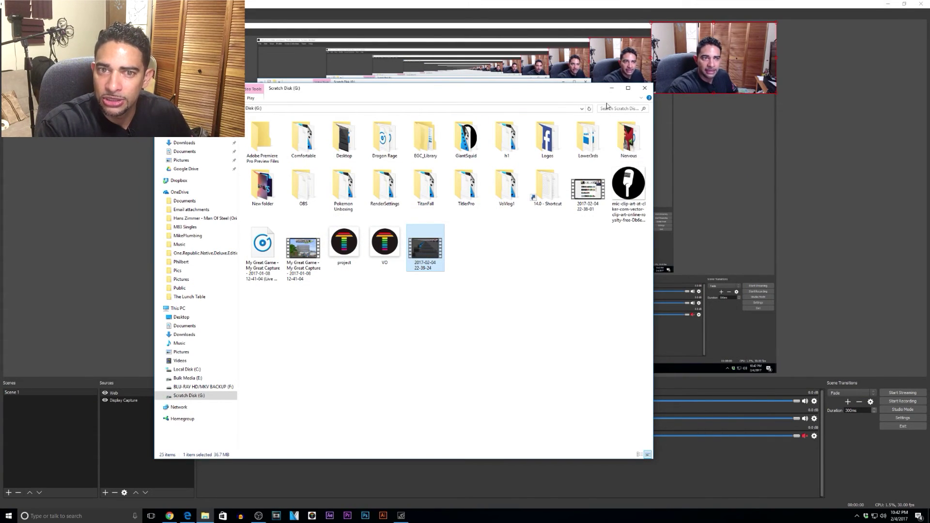
{"action": "left_click", "coordinate": [205, 516]}
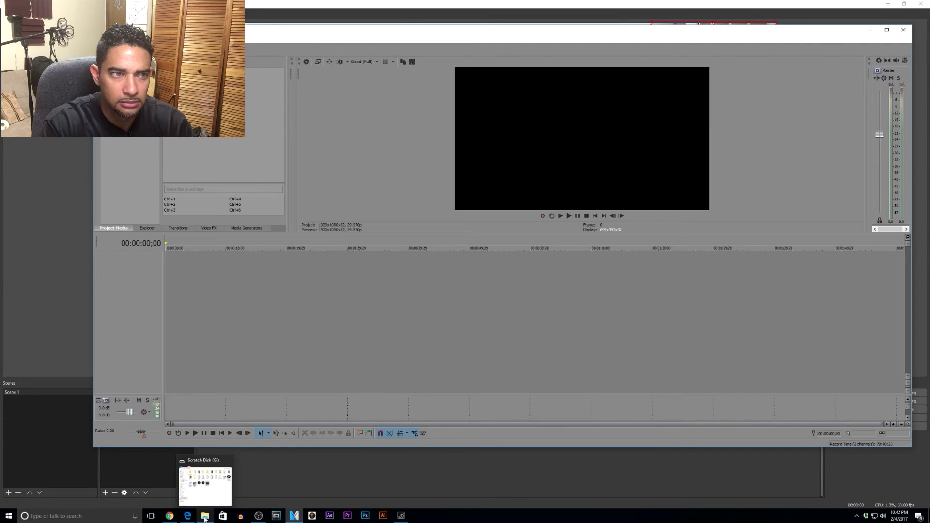
{"action": "left_click", "coordinate": [205, 516]}
{"action": "left_click_drag", "start_coordinate": [453, 97], "coordinate": [860, 185]}
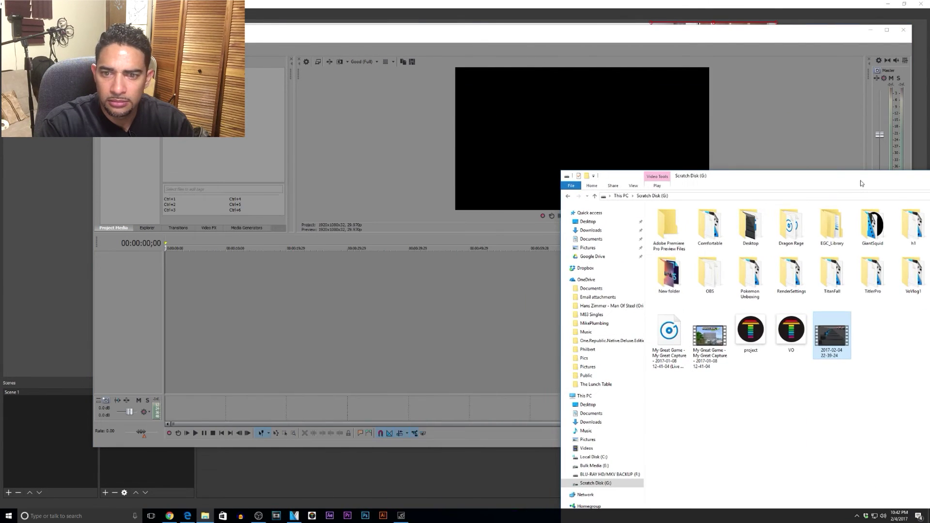
{"action": "left_click_drag", "start_coordinate": [834, 342], "coordinate": [818, 368]}
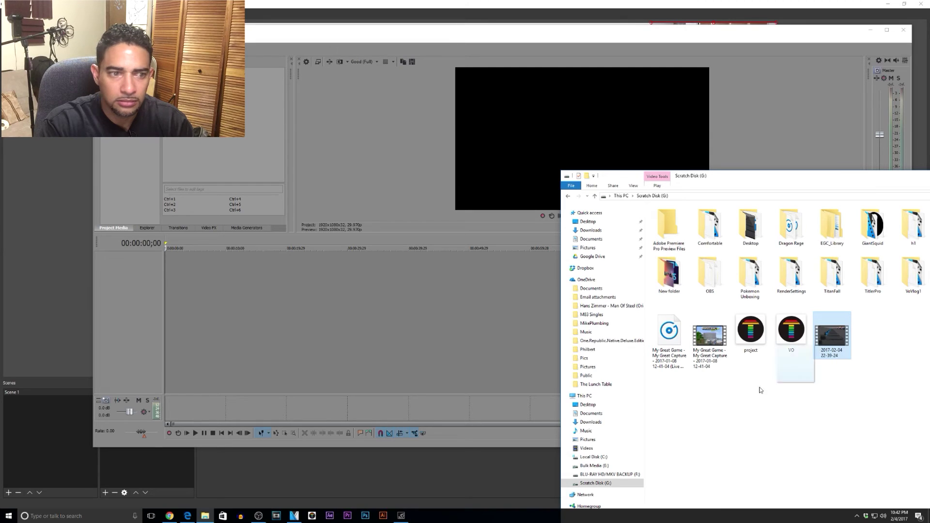
{"action": "left_click_drag", "start_coordinate": [172, 280], "coordinate": [172, 281]}
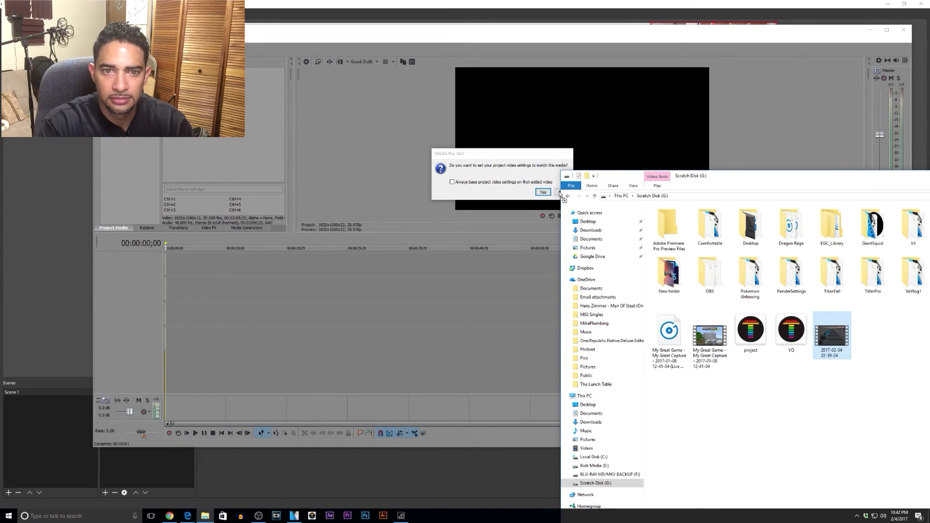
{"action": "left_click", "coordinate": [735, 169]}
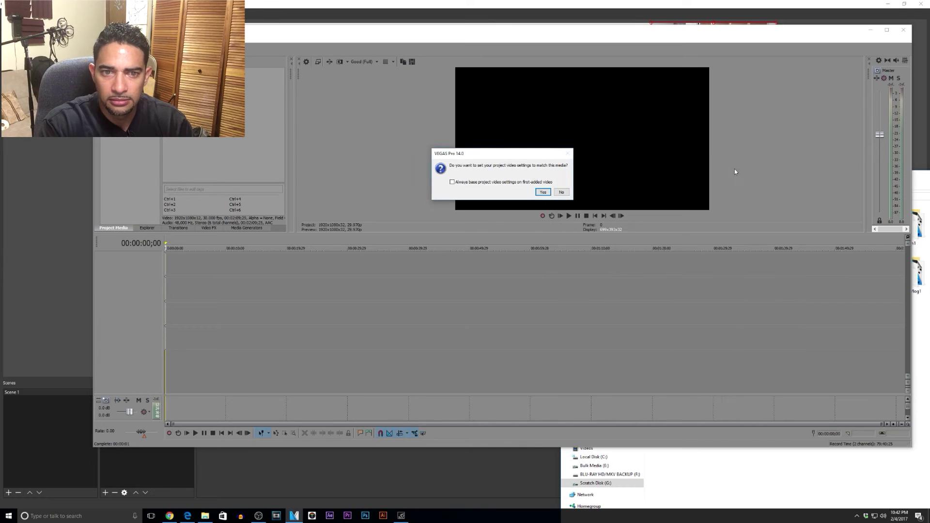
{"action": "left_click", "coordinate": [543, 193]}
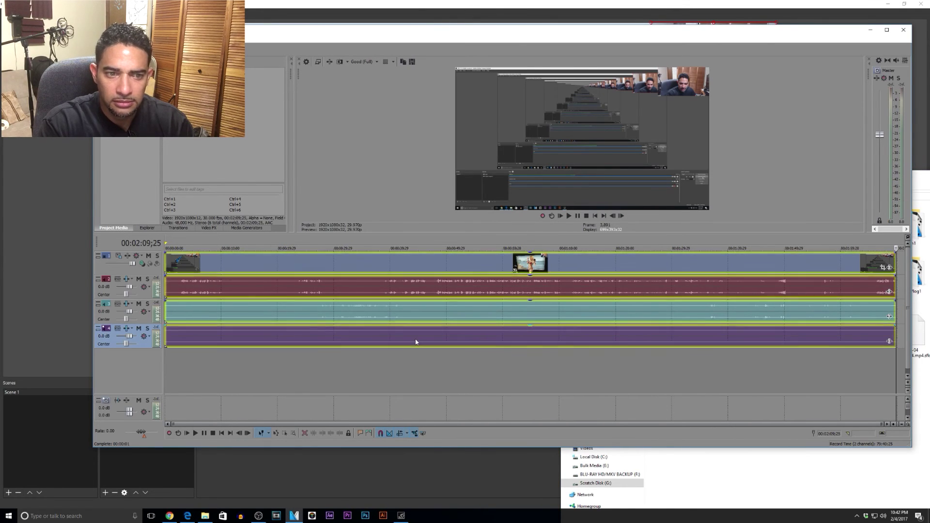
Step: Examine the recording's separate audio tracks and its video track at several points on the timeline
{"action": "left_click", "coordinate": [436, 346]}
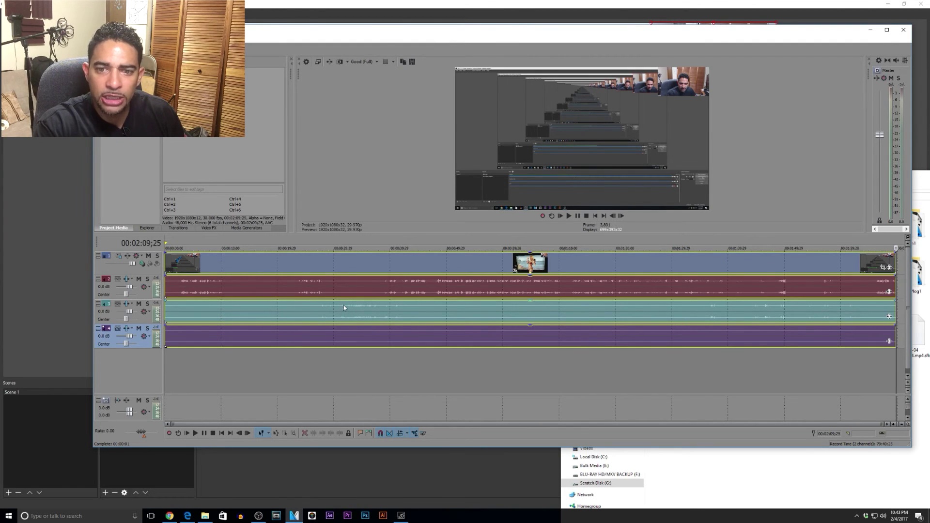
{"action": "left_click", "coordinate": [725, 315]}
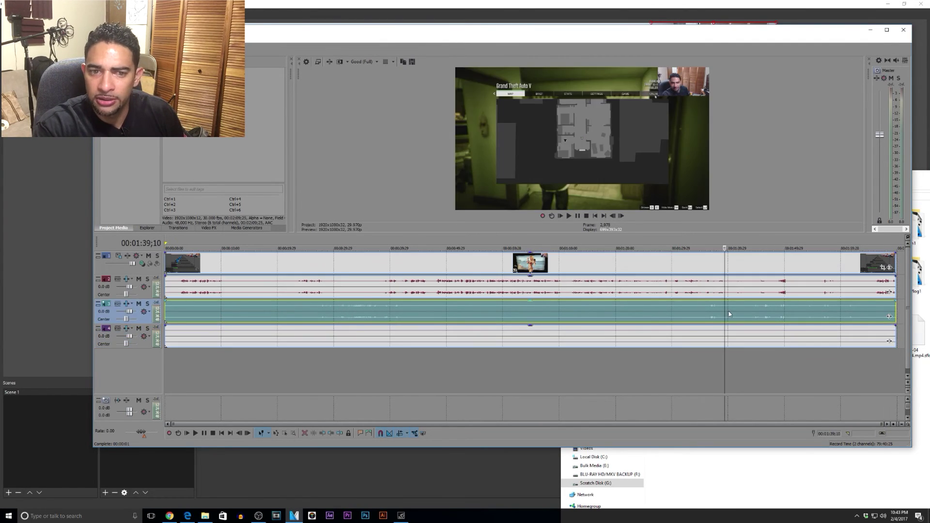
{"action": "left_click", "coordinate": [325, 318]}
{"action": "left_click", "coordinate": [311, 292]}
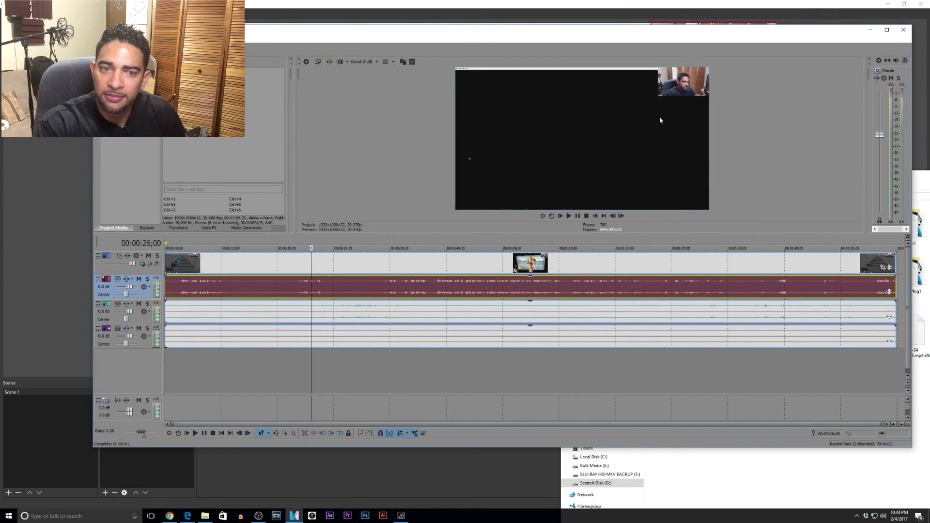
{"action": "left_click", "coordinate": [550, 259]}
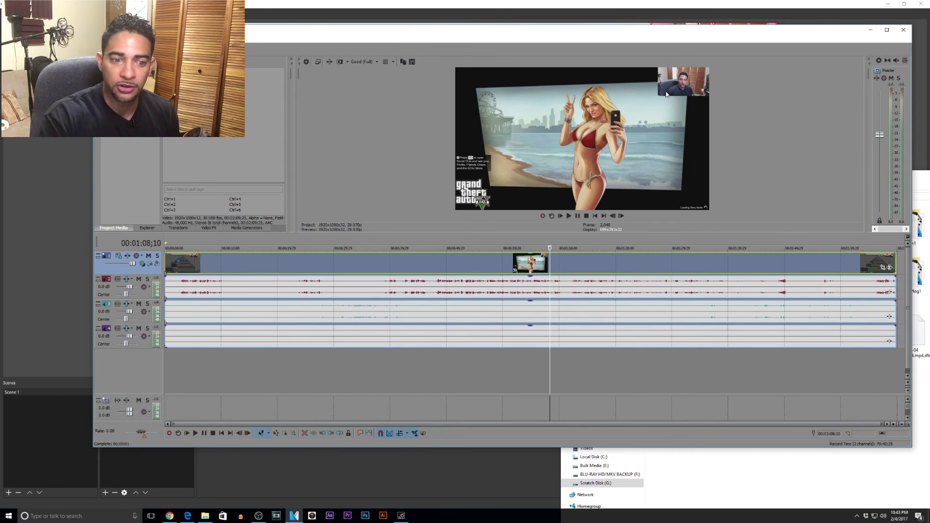
Step: Switch to OBS Studio and remove the Display Capture source from Scene 1, confirming the removal
{"action": "left_click", "coordinate": [276, 516]}
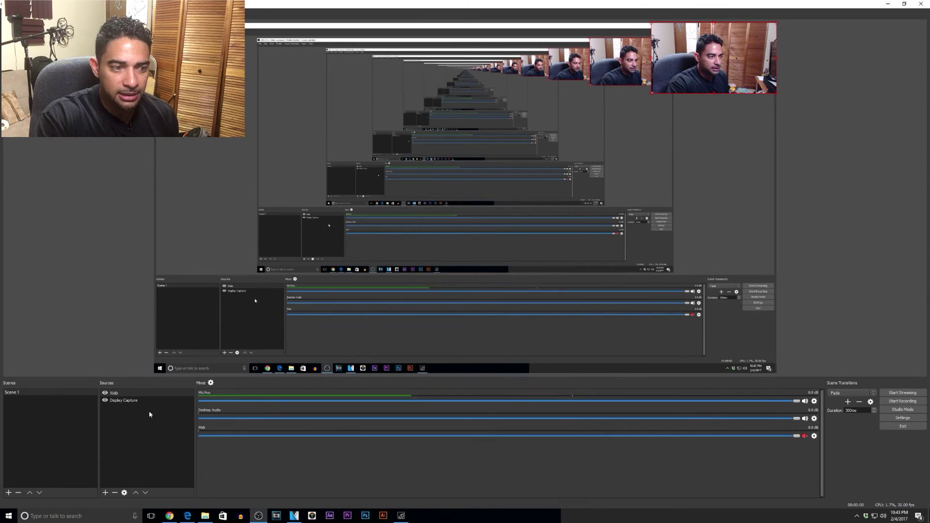
{"action": "left_click", "coordinate": [115, 402]}
{"action": "left_click", "coordinate": [115, 492]}
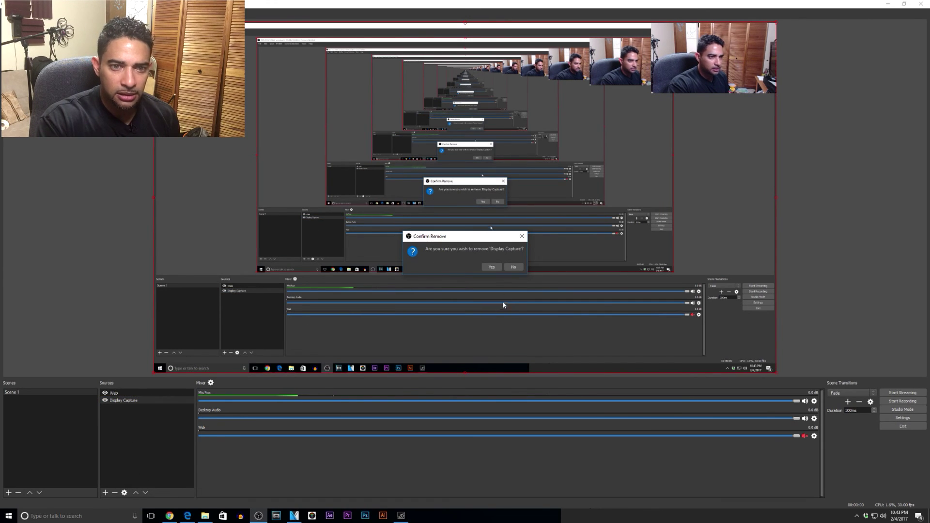
{"action": "left_click", "coordinate": [491, 266]}
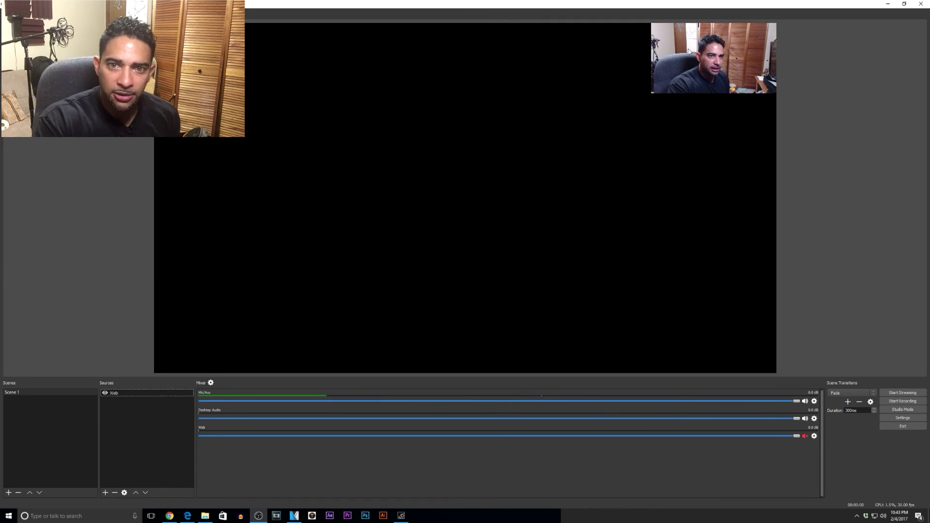
Step: Enlarge the webcam source to fill the whole canvas and start recording
{"action": "left_click", "coordinate": [652, 96]}
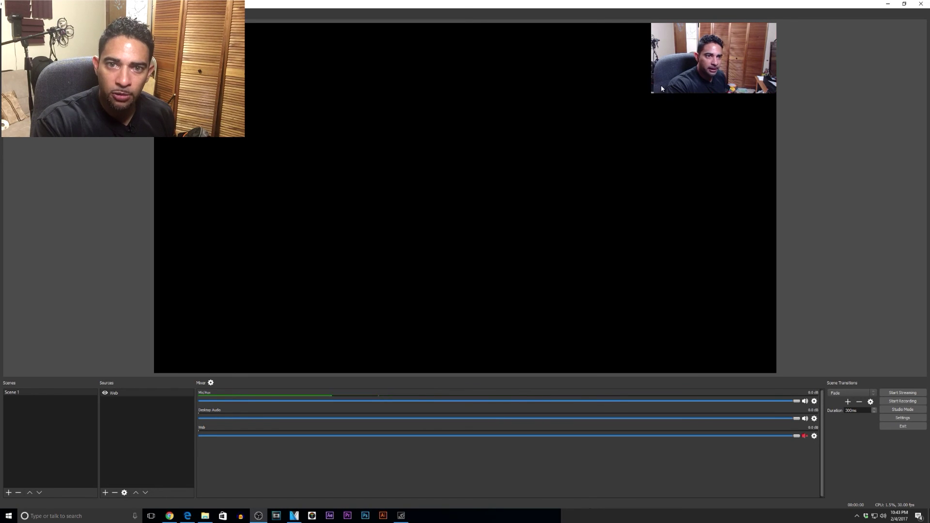
{"action": "left_click_drag", "start_coordinate": [652, 96], "coordinate": [154, 371]}
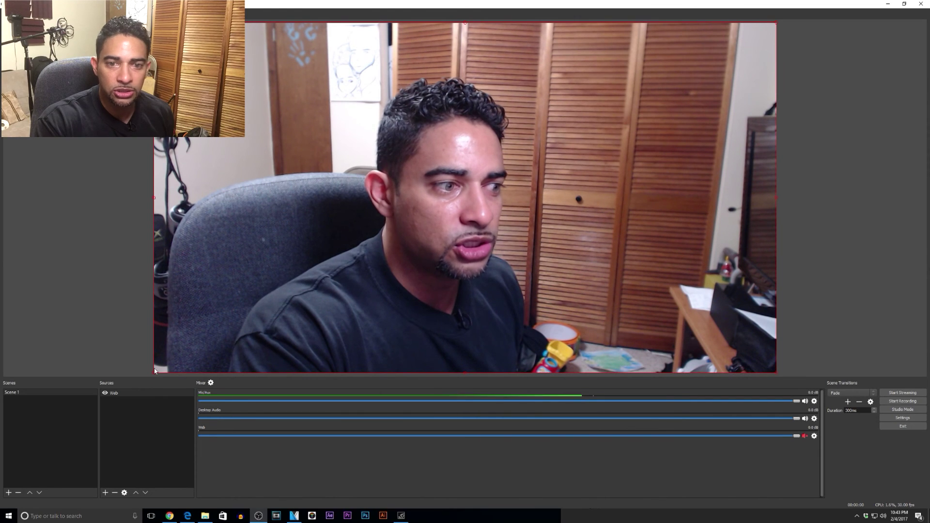
{"action": "left_click", "coordinate": [901, 401]}
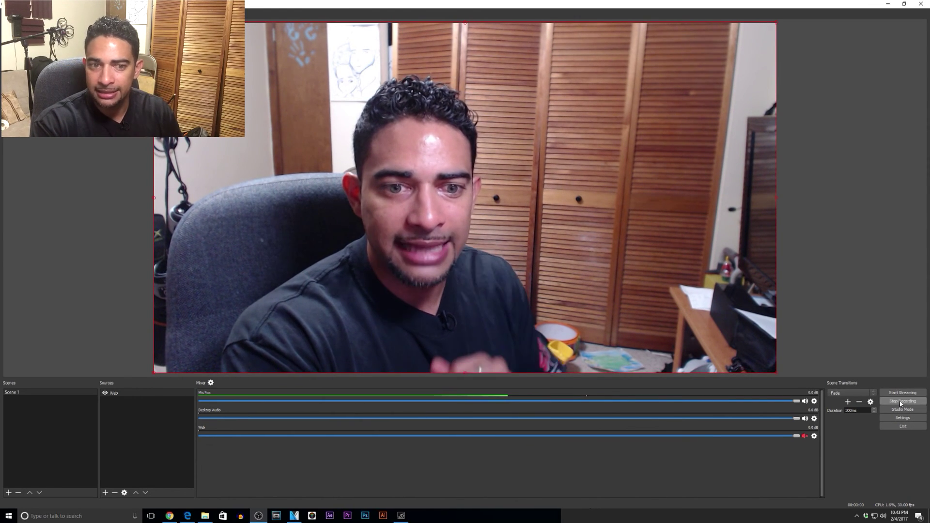
Step: Launch a second OBS Studio instance and create a new Display Capture source in its Scene 1
{"action": "right_click", "coordinate": [266, 520]}
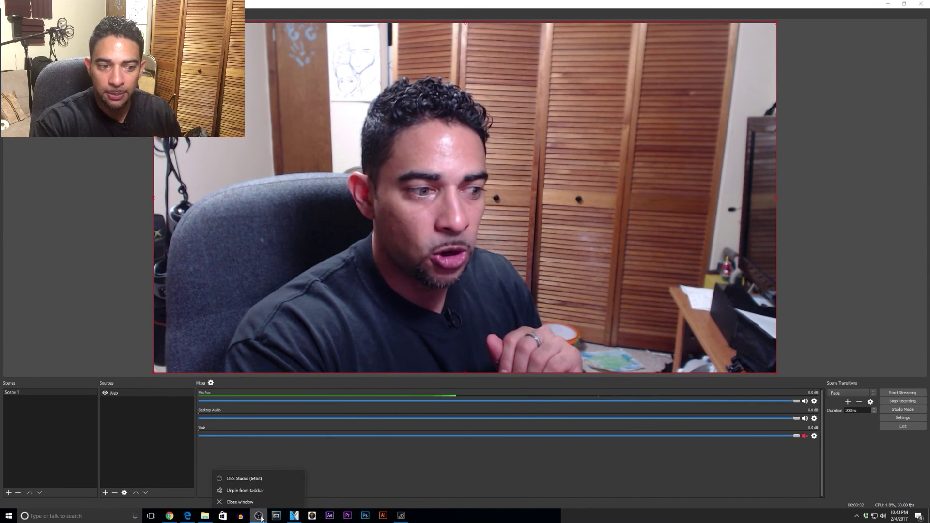
{"action": "left_click", "coordinate": [246, 479]}
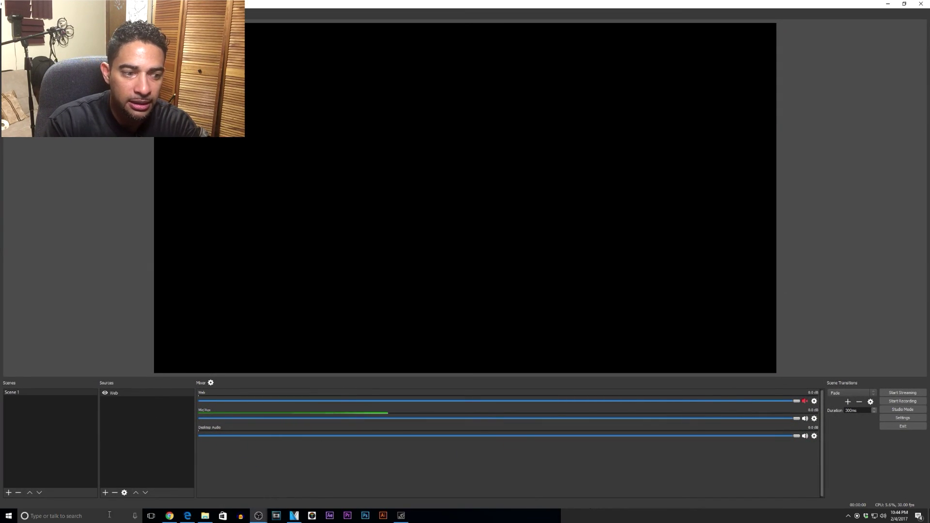
{"action": "left_click", "coordinate": [105, 493]}
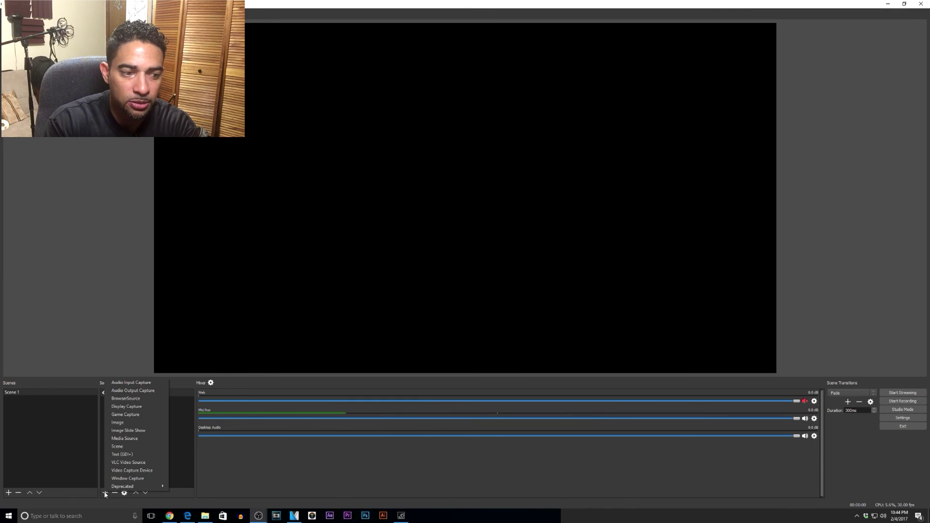
{"action": "left_click", "coordinate": [129, 407]}
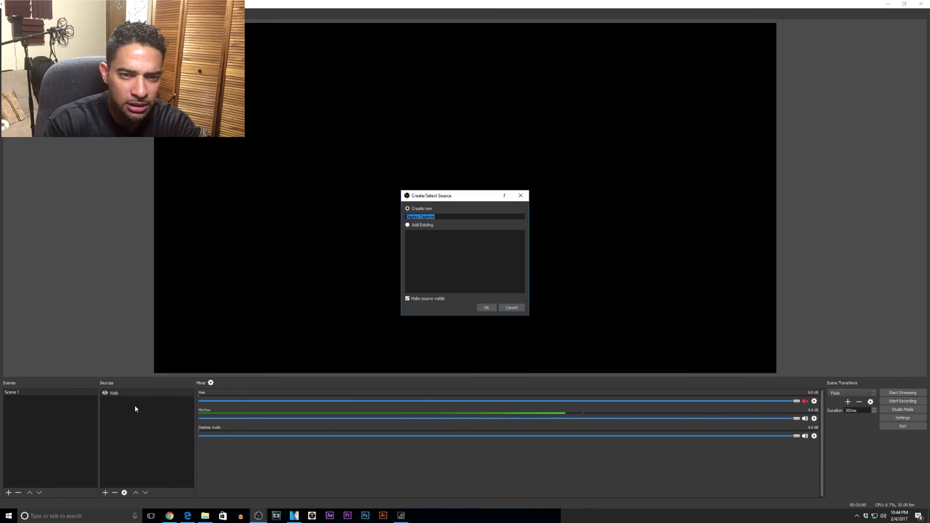
{"action": "left_click", "coordinate": [486, 307]}
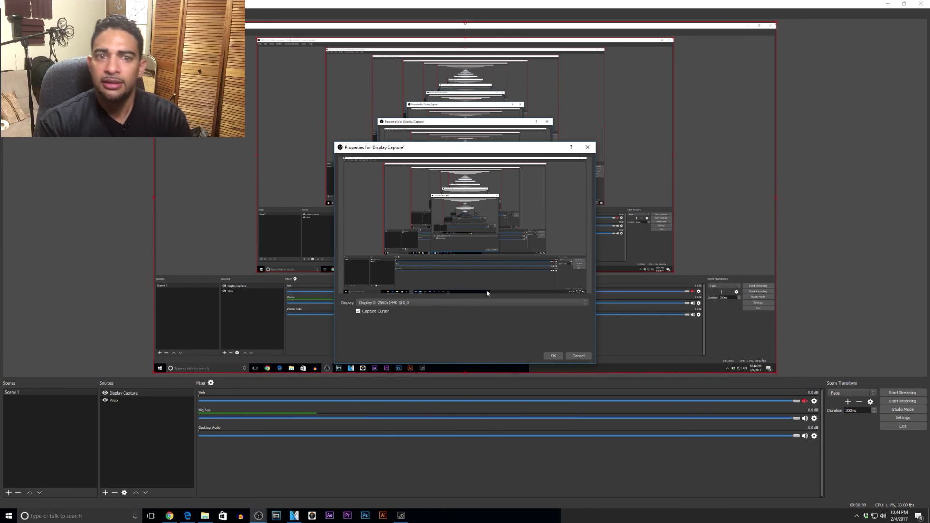